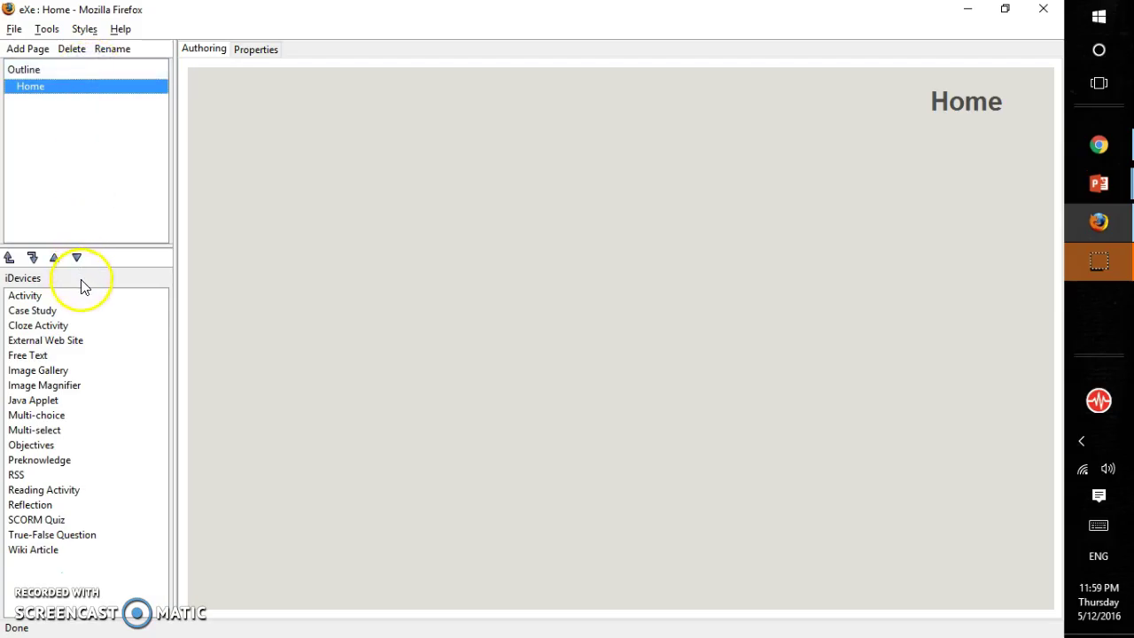
# Step: Add three pages below Home, each nested one level deeper than the previous one
pyautogui.press('alt')
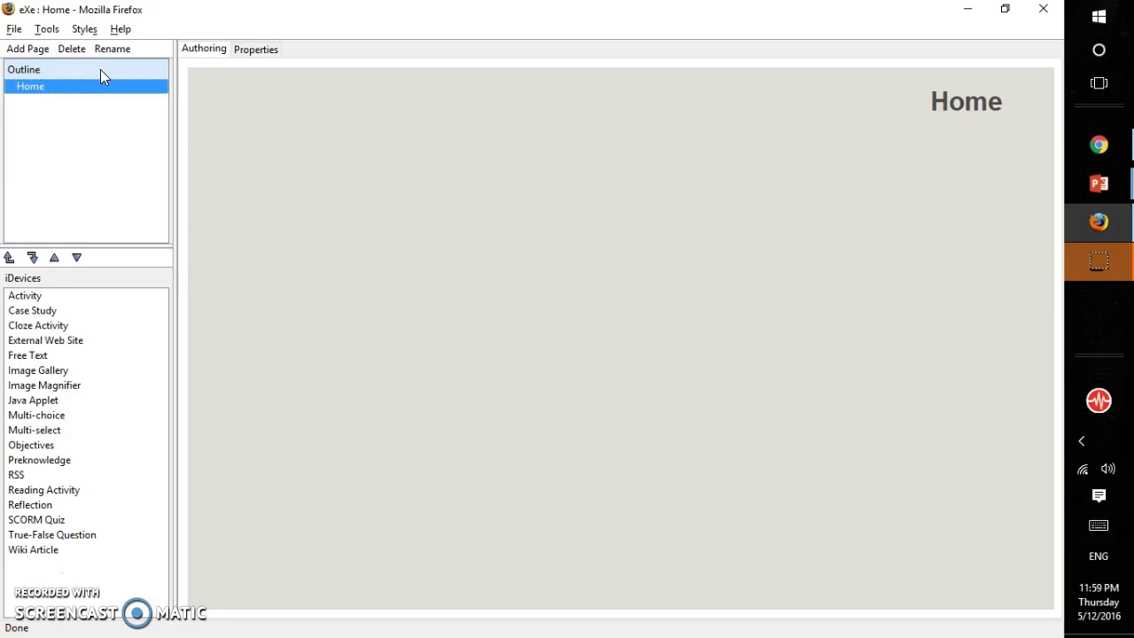
pyautogui.click(74, 142)
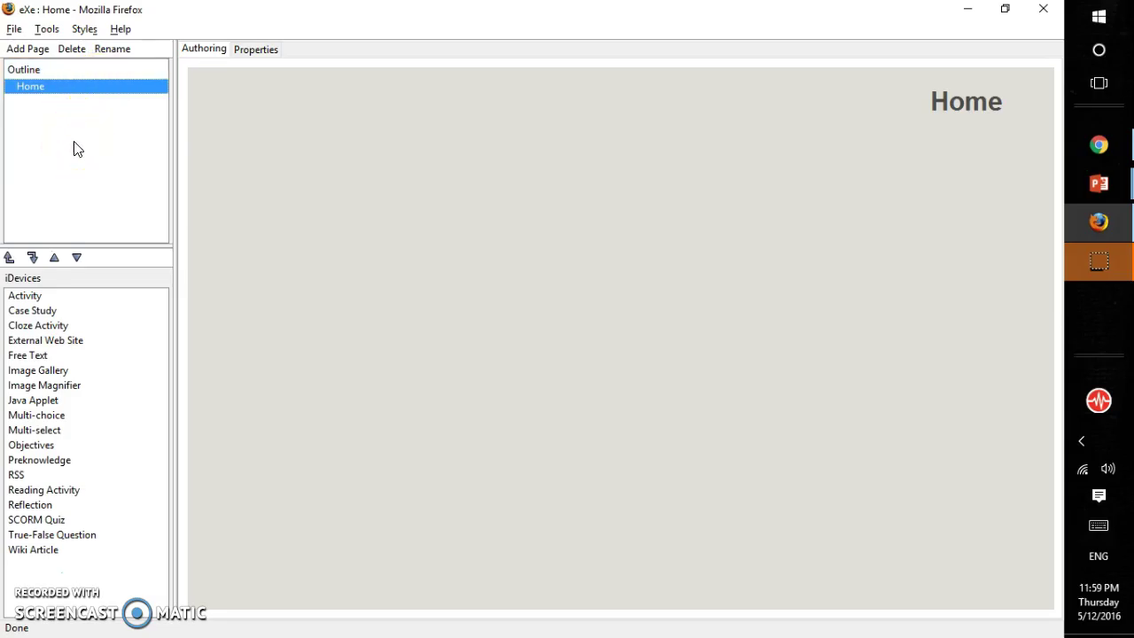
pyautogui.click(15, 53)
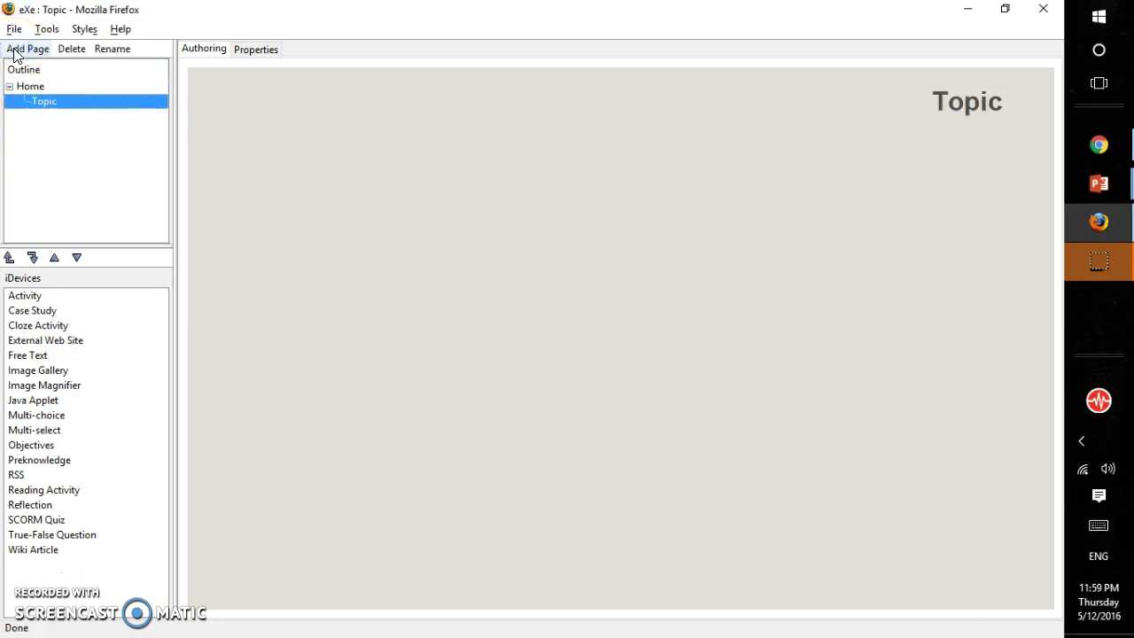
pyautogui.click(15, 53)
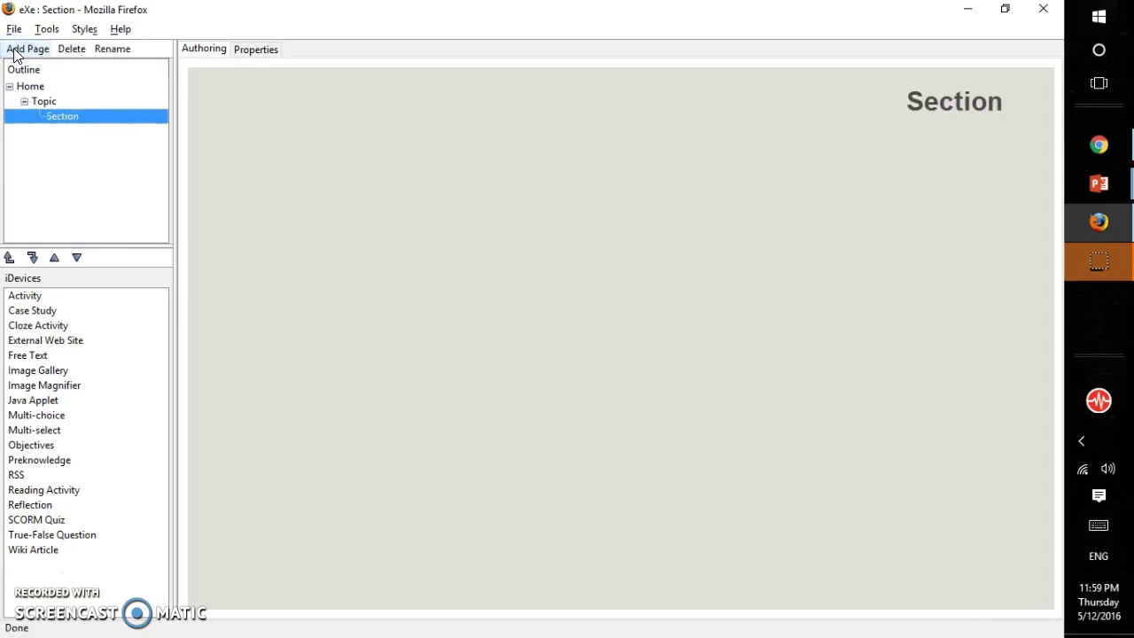
pyautogui.click(14, 53)
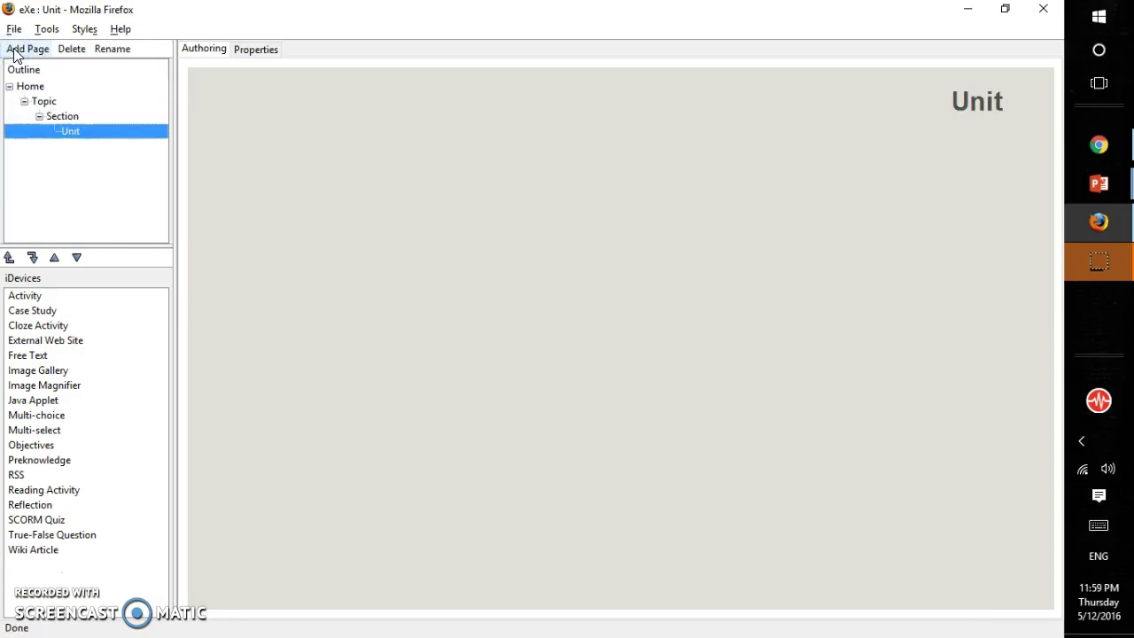
# Step: Promote the Section page one level so that it sits directly under Home with its subpage
pyautogui.click(54, 115)
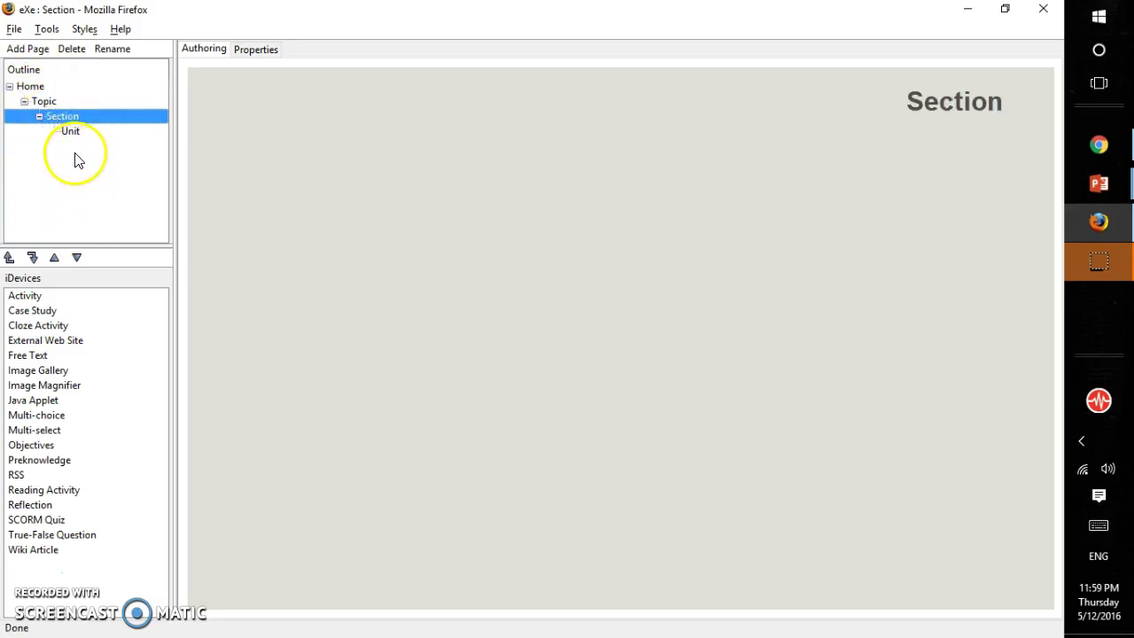
pyautogui.click(69, 131)
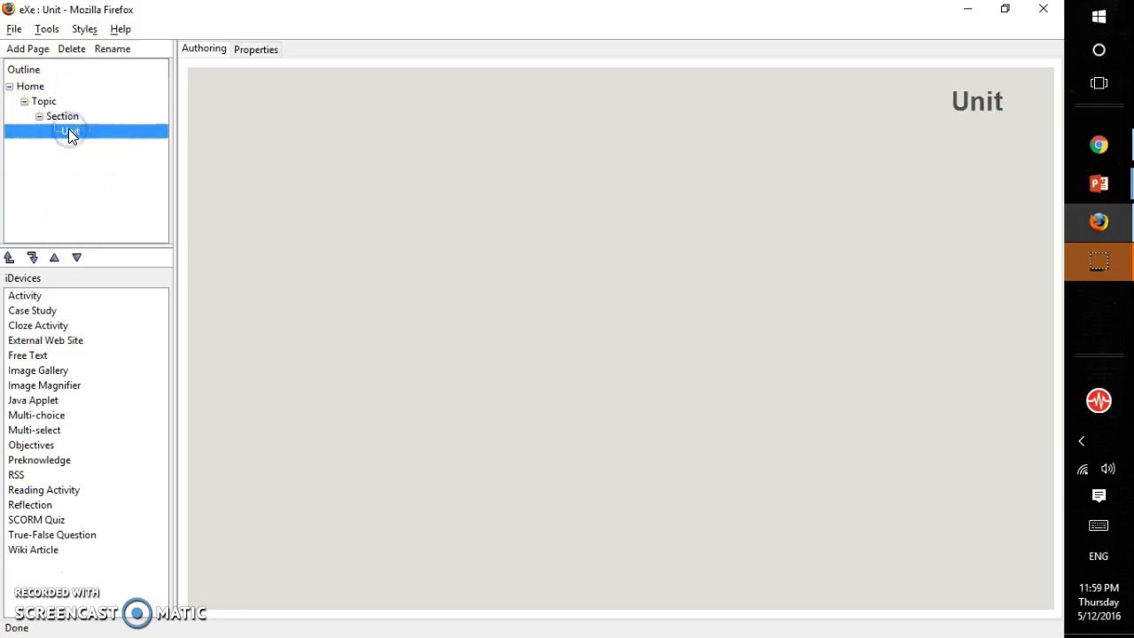
pyautogui.click(59, 116)
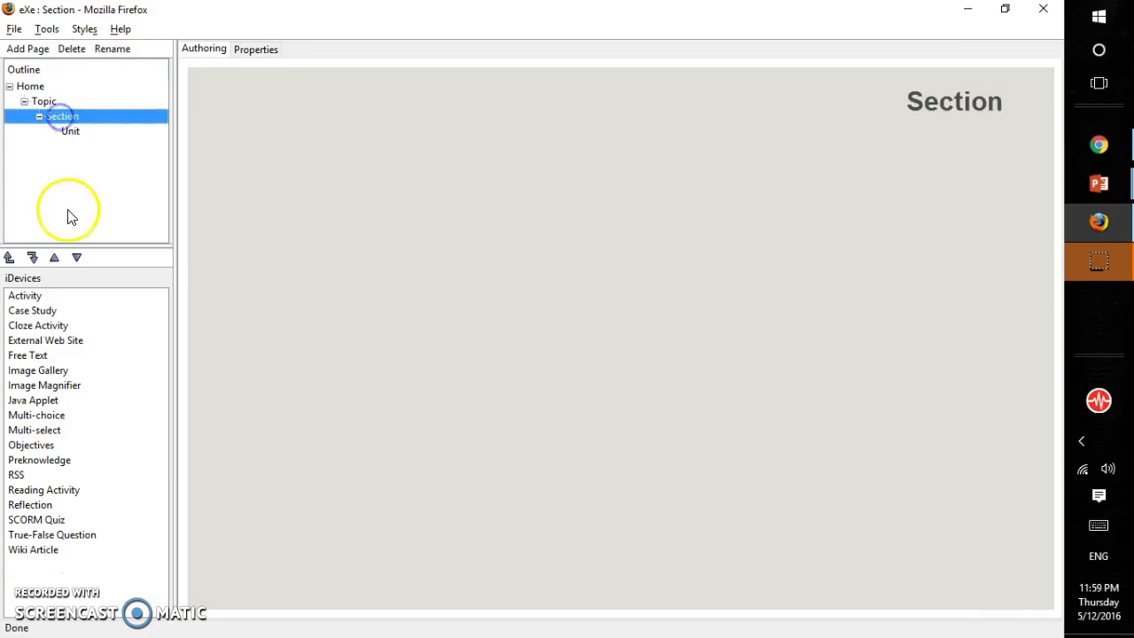
pyautogui.click(54, 257)
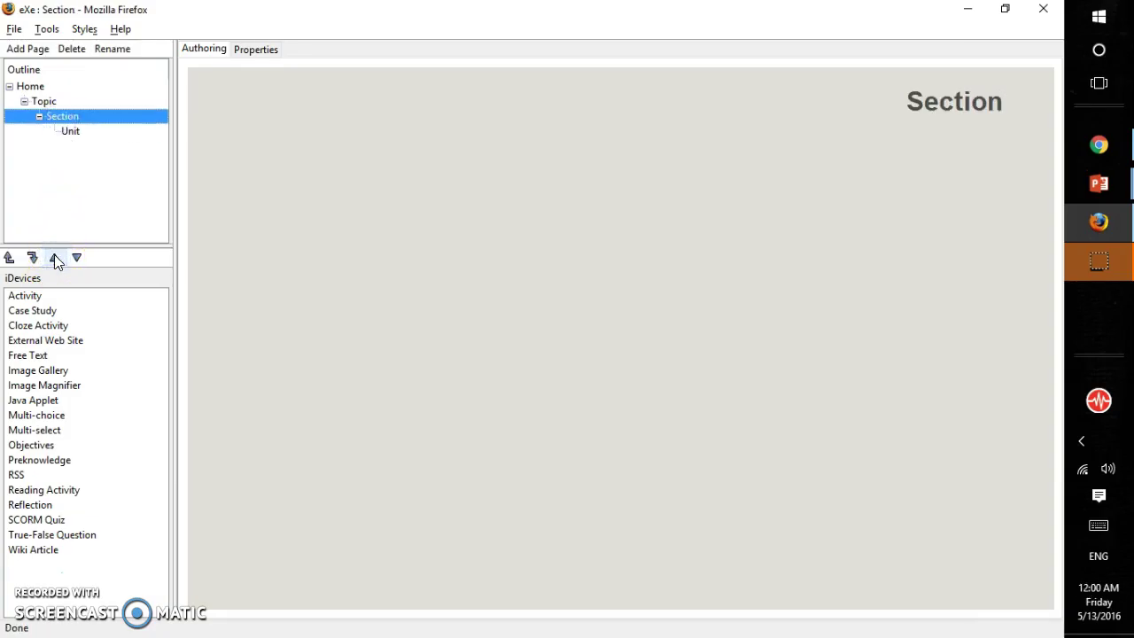
pyautogui.click(76, 257)
pyautogui.click(31, 257)
pyautogui.click(9, 257)
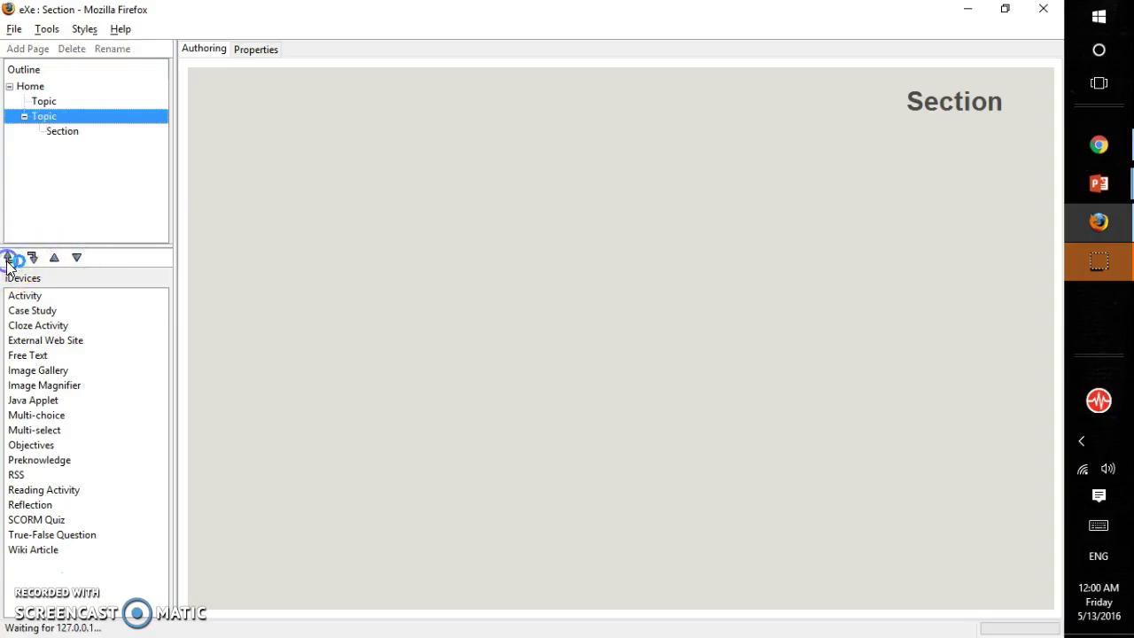
# Step: Promote the remaining nested Section page to the level directly under Home
pyautogui.click(40, 116)
pyautogui.click(54, 131)
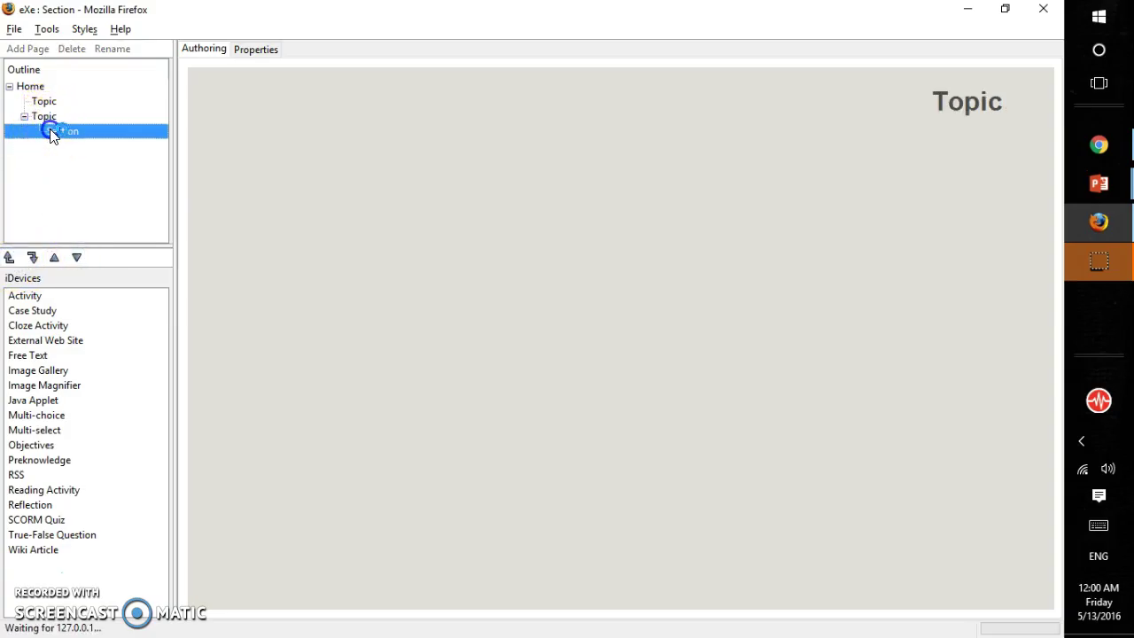
pyautogui.click(32, 257)
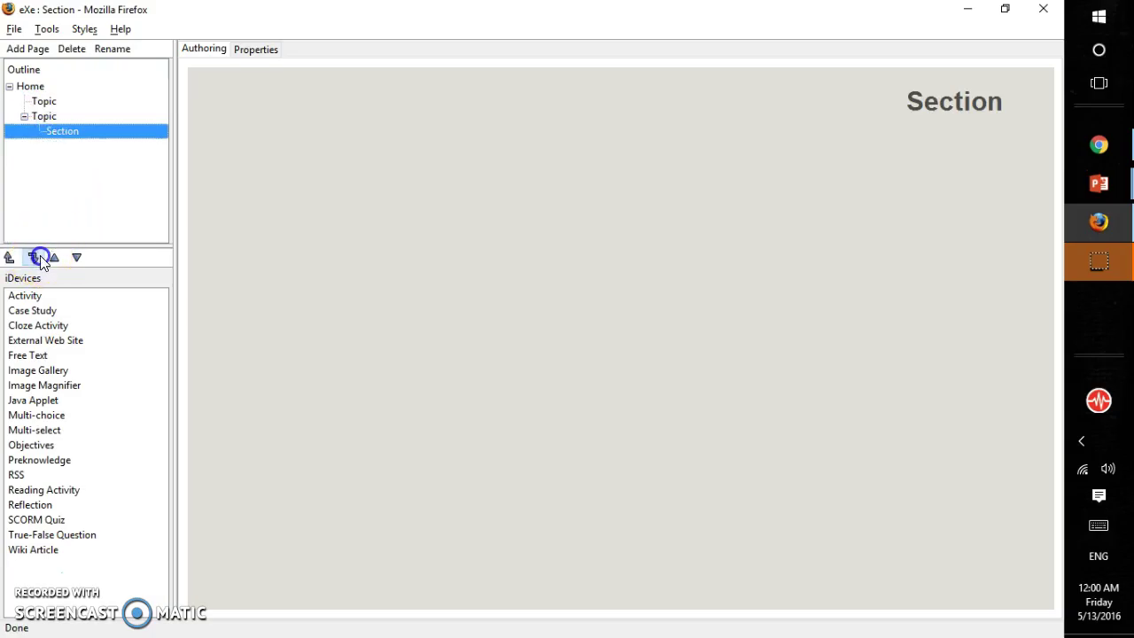
pyautogui.click(10, 257)
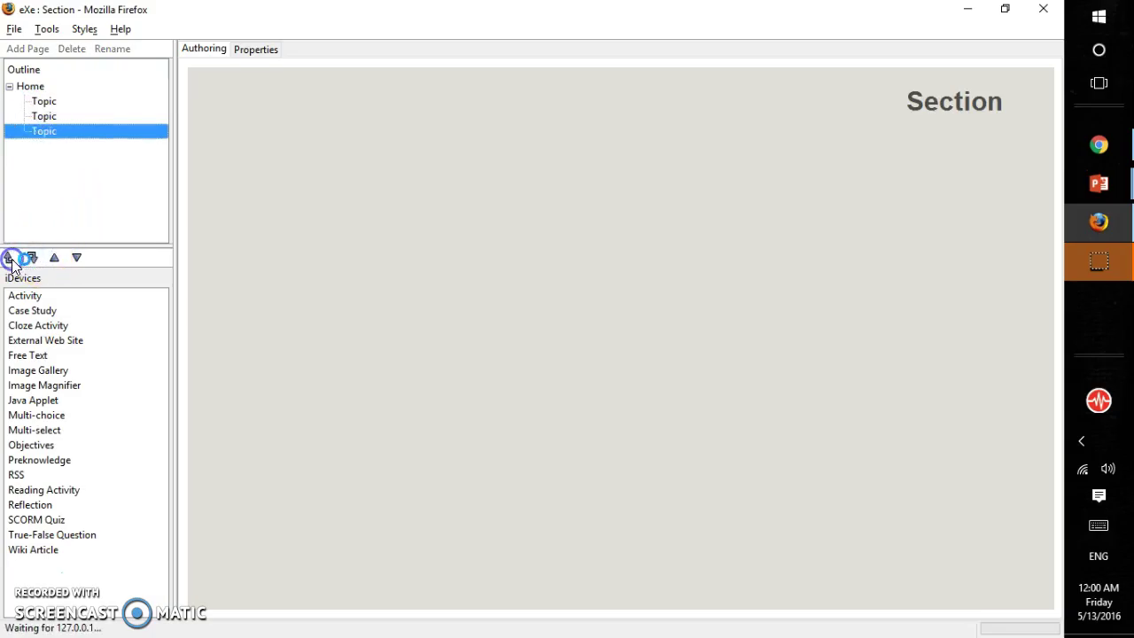
# Step: Add a fourth page directly under Home and demote the third Topic page to a subpage of the second one
pyautogui.click(29, 50)
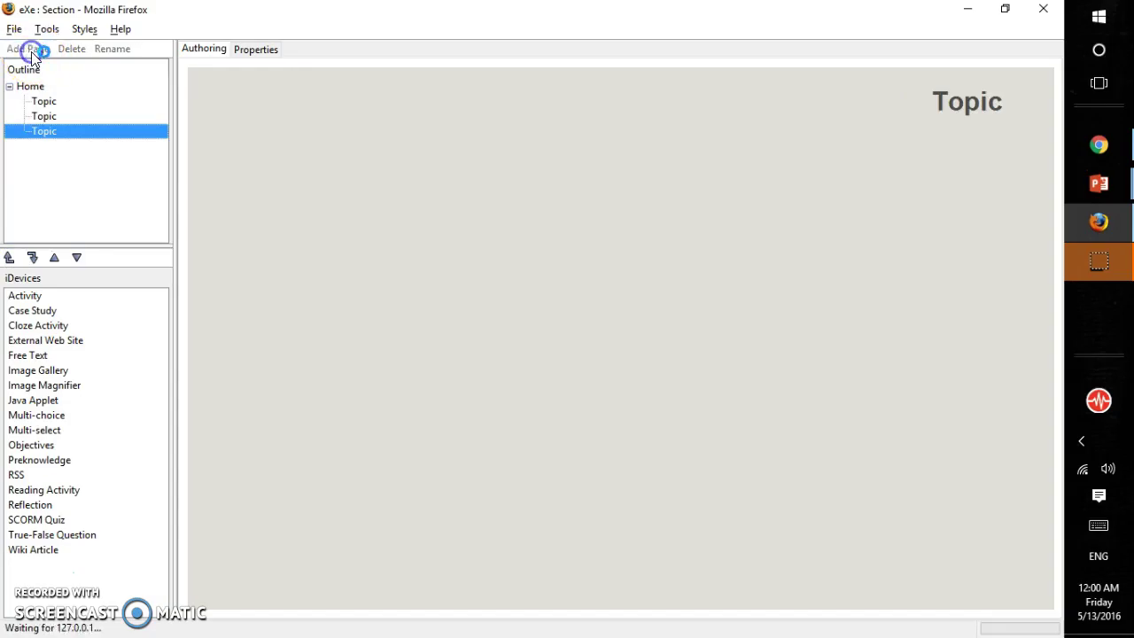
pyautogui.click(32, 257)
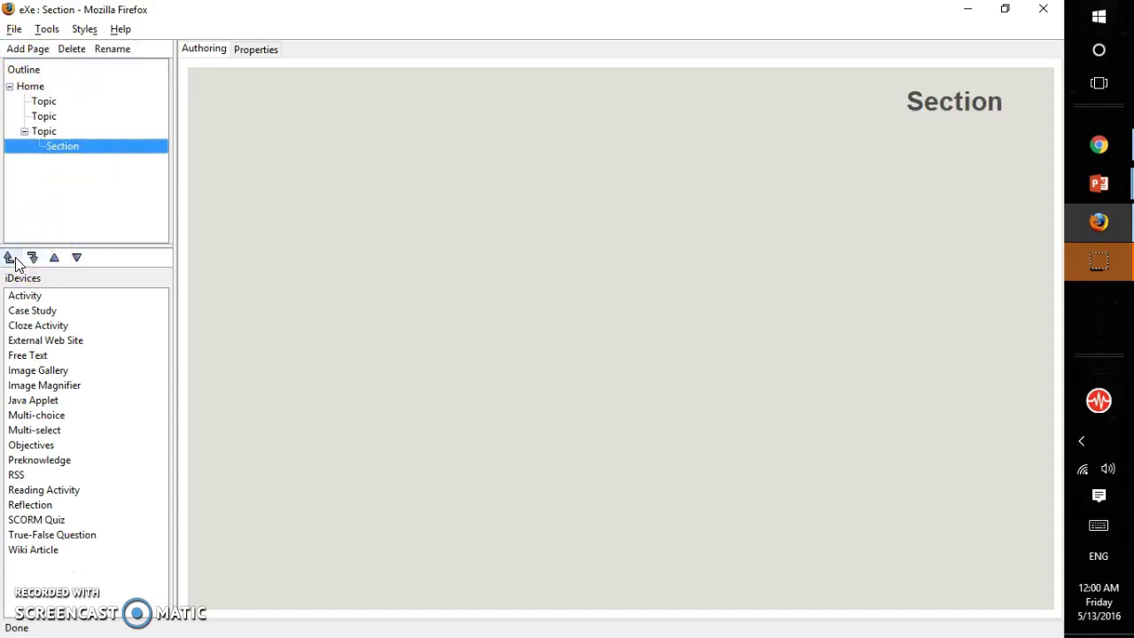
pyautogui.click(11, 257)
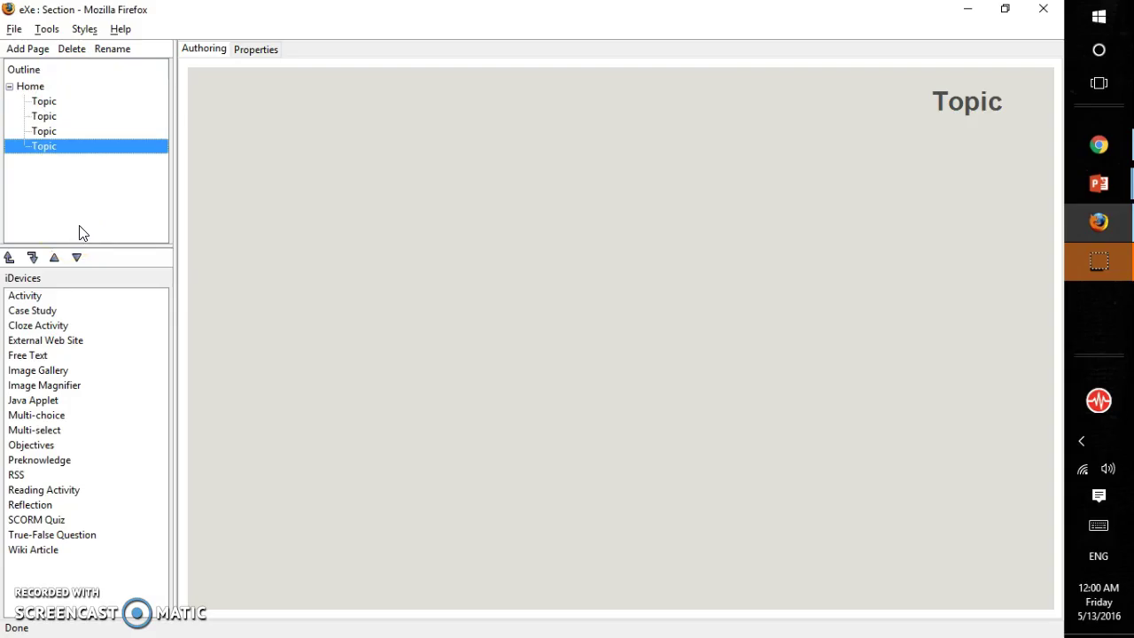
pyautogui.click(45, 131)
pyautogui.click(32, 257)
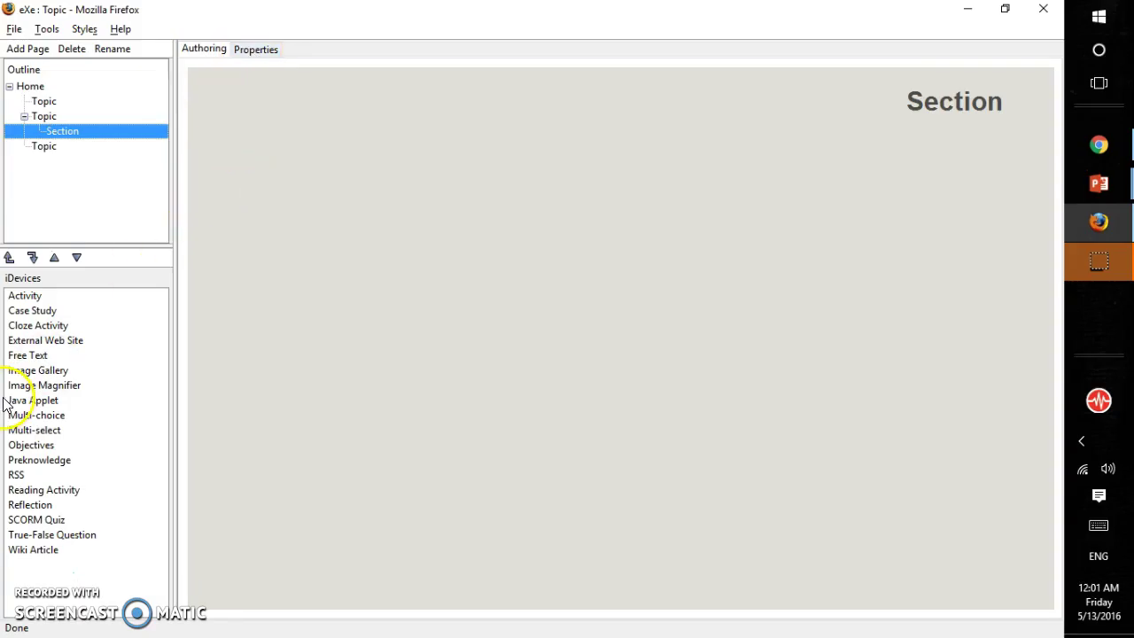
# Step: Insert an Activity iDevice on the nested Section page
pyautogui.click(42, 299)
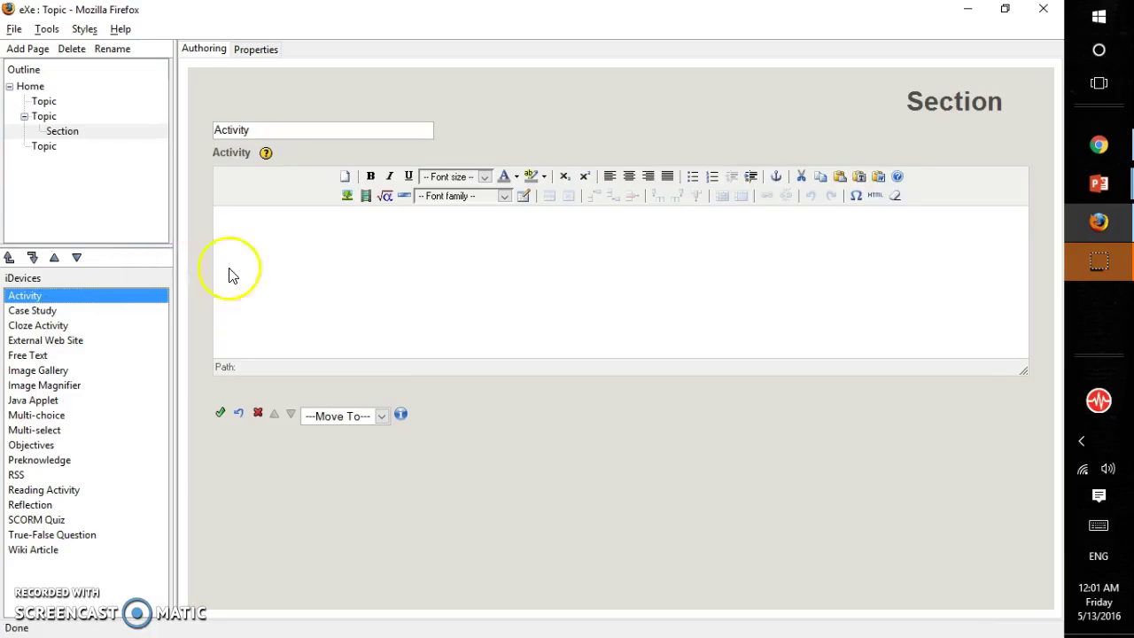
pyautogui.click(345, 280)
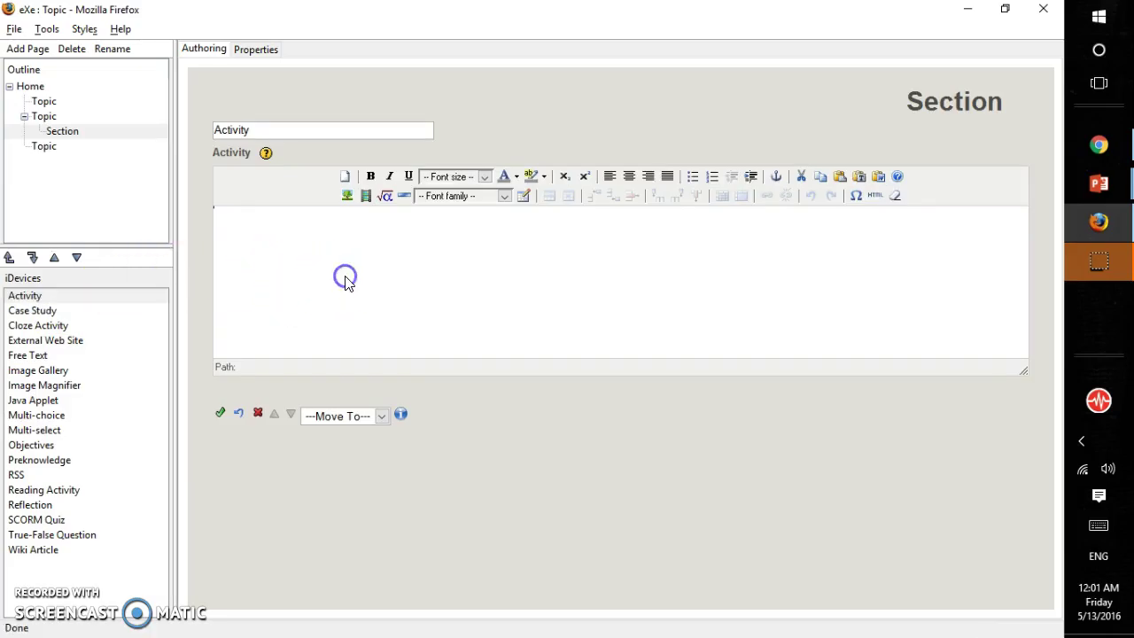
pyautogui.moveTo(285, 295); pyautogui.dragTo(248, 310)
# Step: Examine the project's package properties, Dublin Core metadata and SCORM export options
pyautogui.click(245, 51)
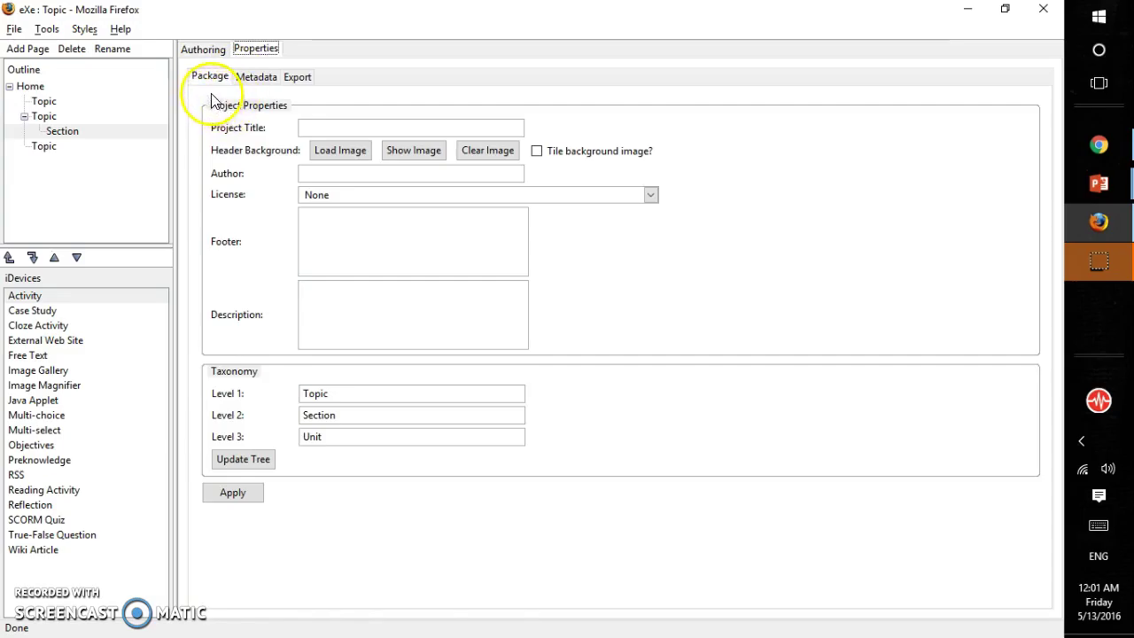
pyautogui.click(256, 85)
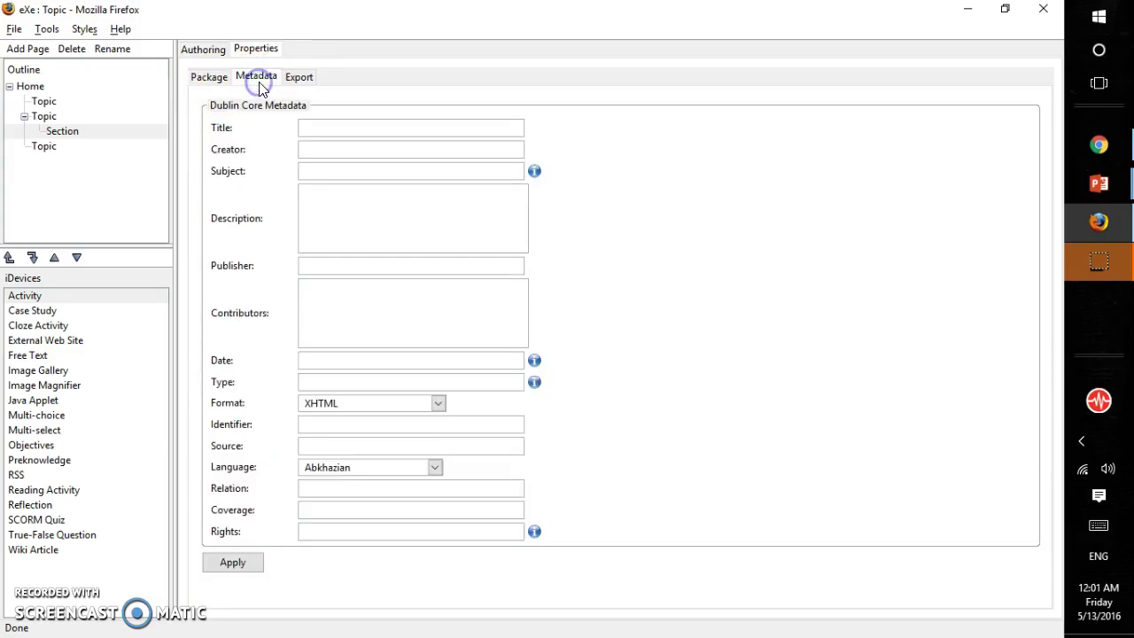
pyautogui.click(299, 78)
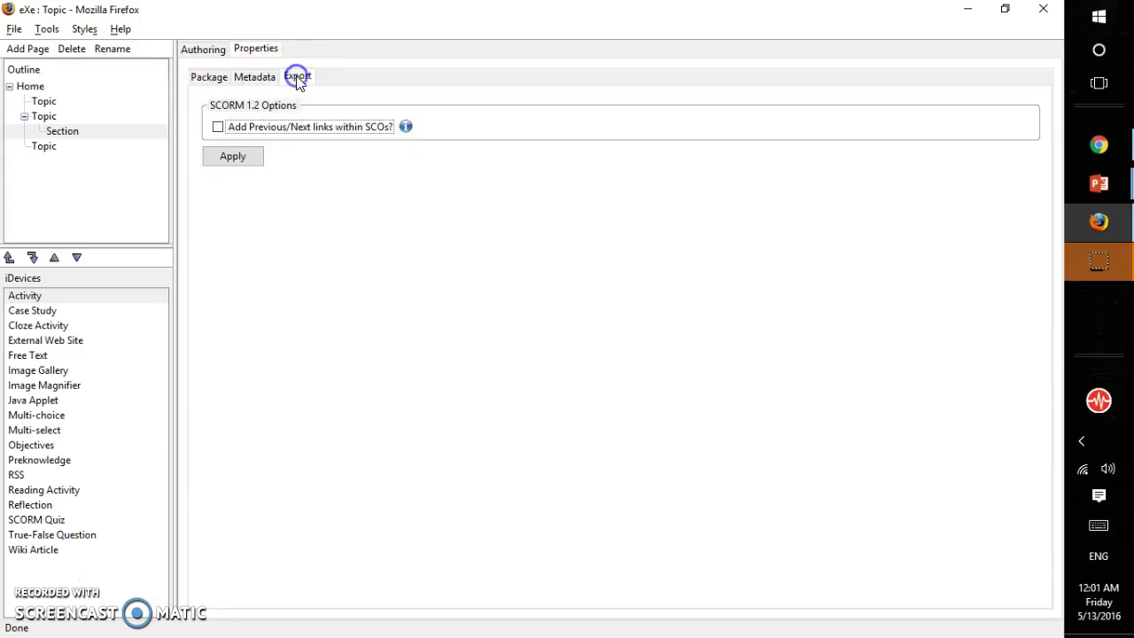
# Step: Set the project title to Demo and enter the author's name in the package properties
pyautogui.click(193, 80)
pyautogui.click(328, 132)
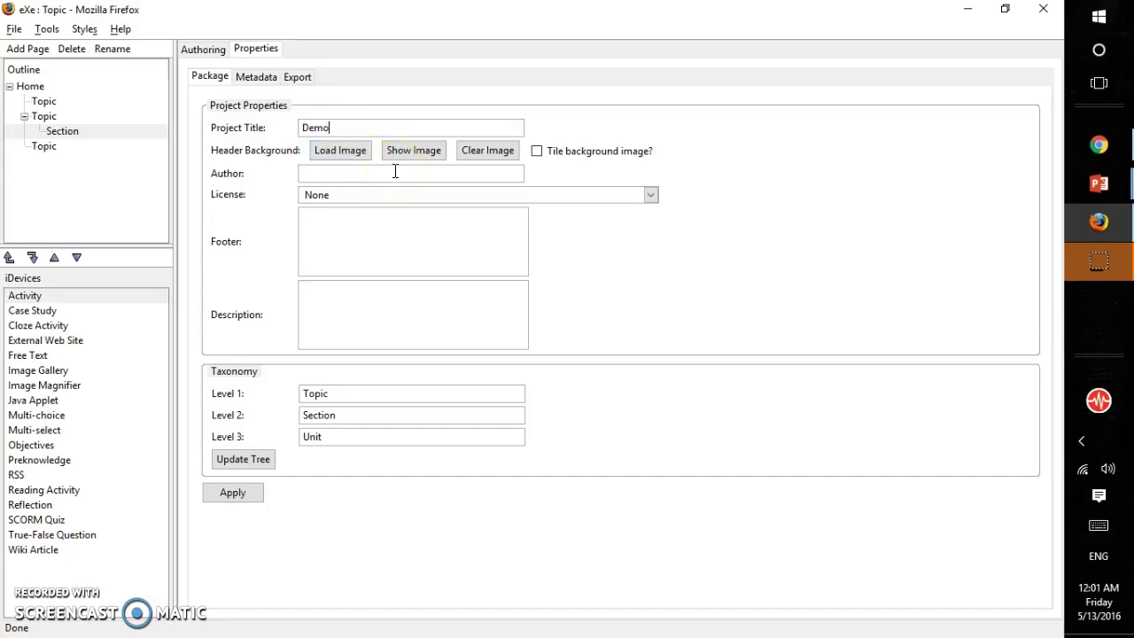
pyautogui.click(356, 153)
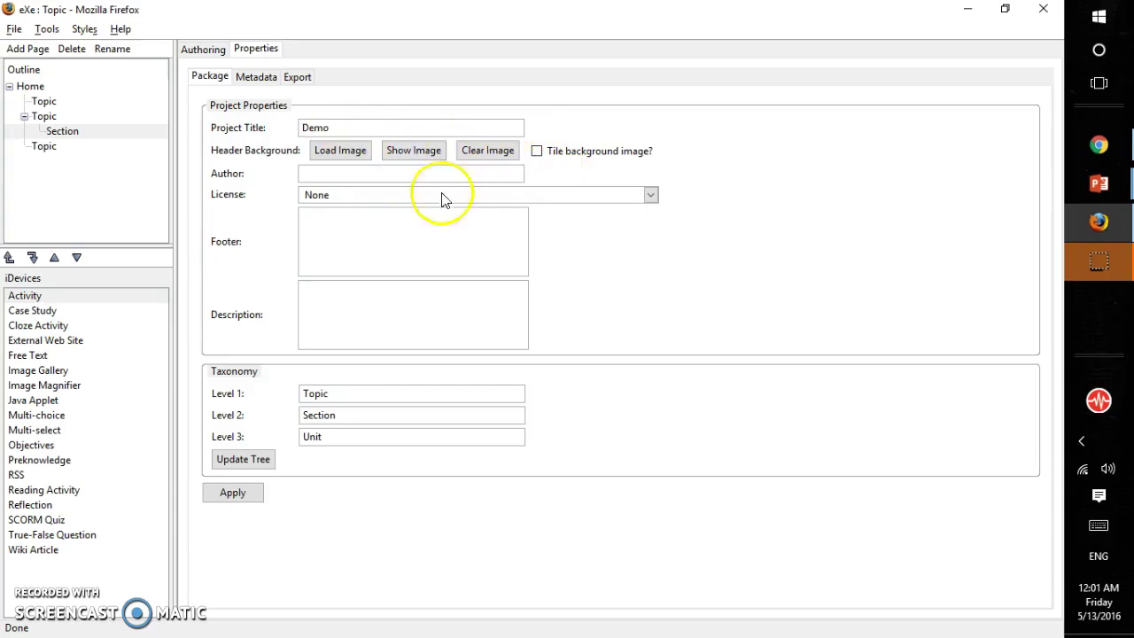
pyautogui.click(350, 176)
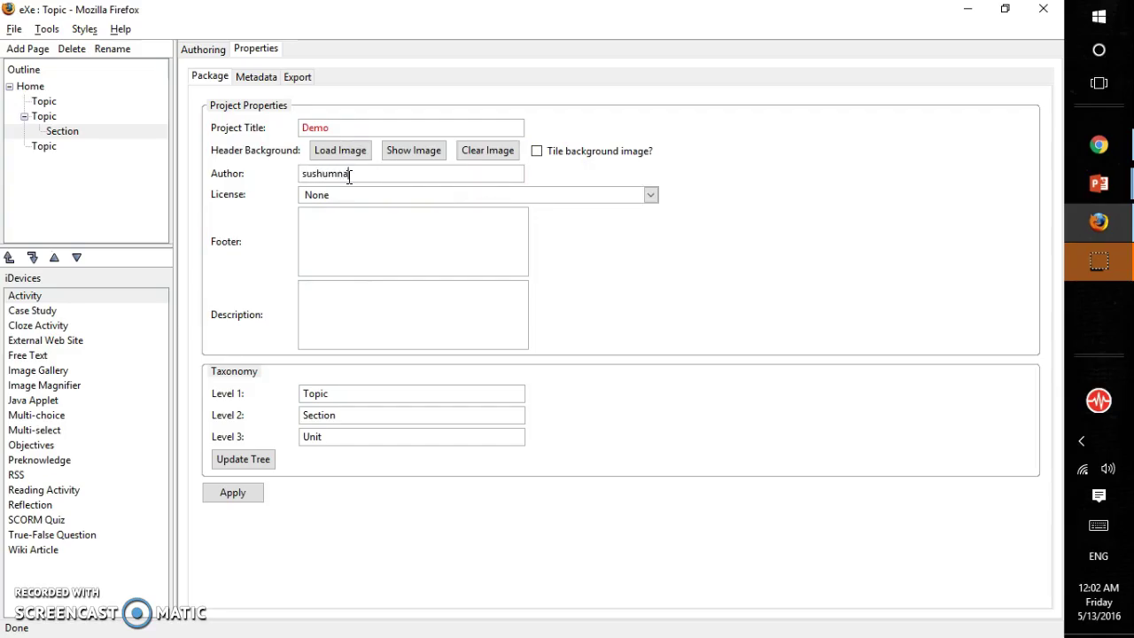
# Step: Examine the available licenses and the footer and description entries of the package
pyautogui.click(339, 195)
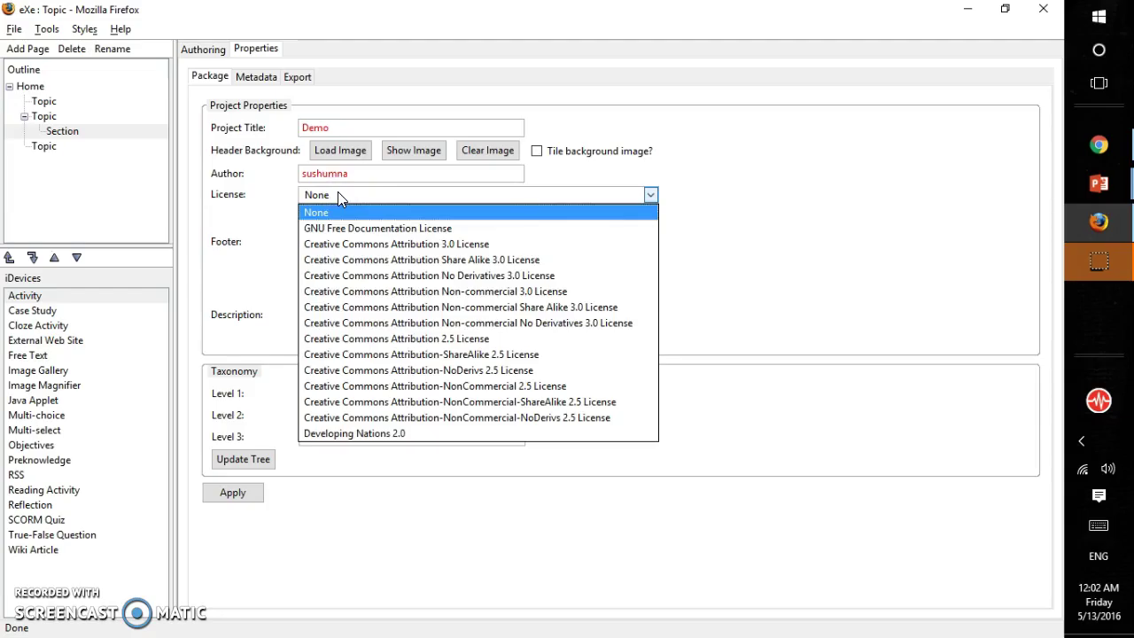
pyautogui.click(338, 194)
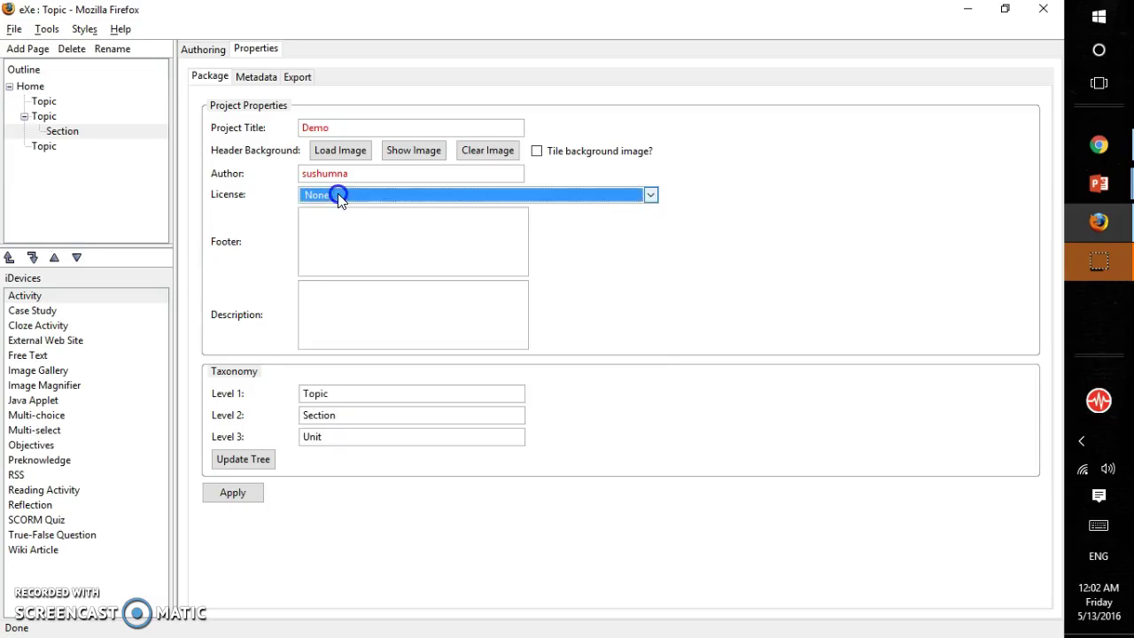
pyautogui.click(312, 252)
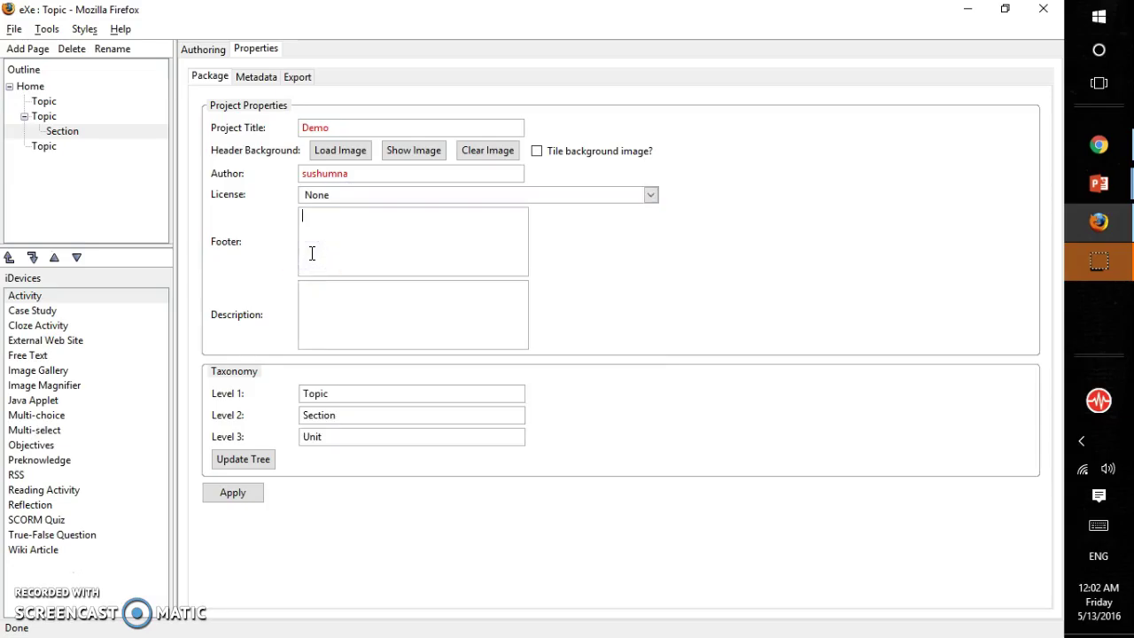
pyautogui.click(329, 313)
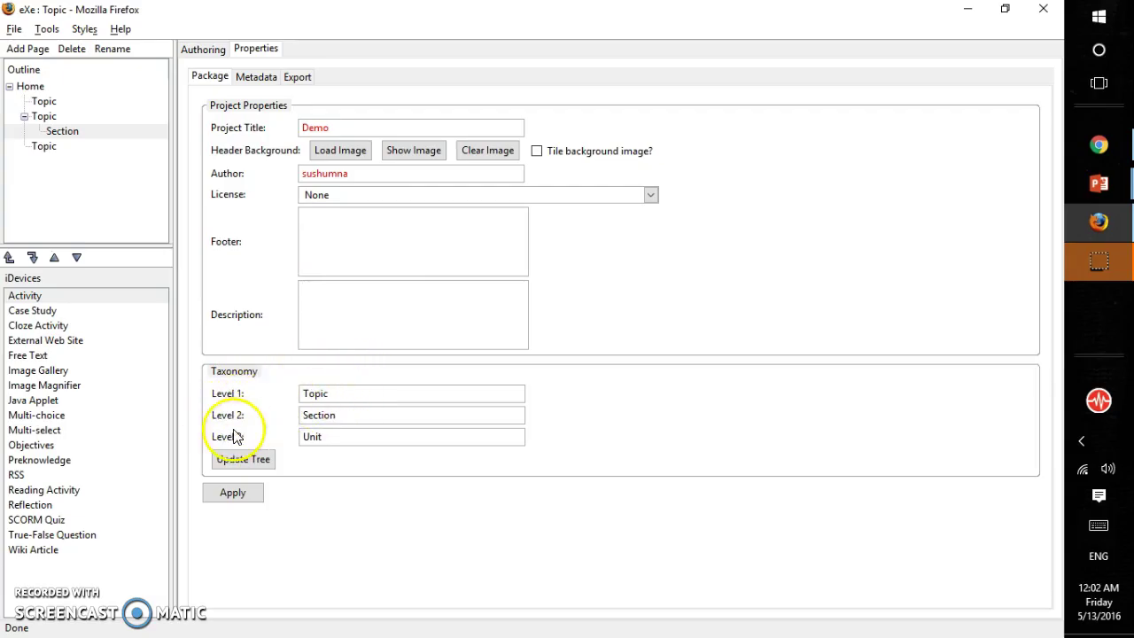
# Step: Set the taxonomy levels to Book, Chapter and lesson, and apply them to the outline tree
pyautogui.click(337, 435)
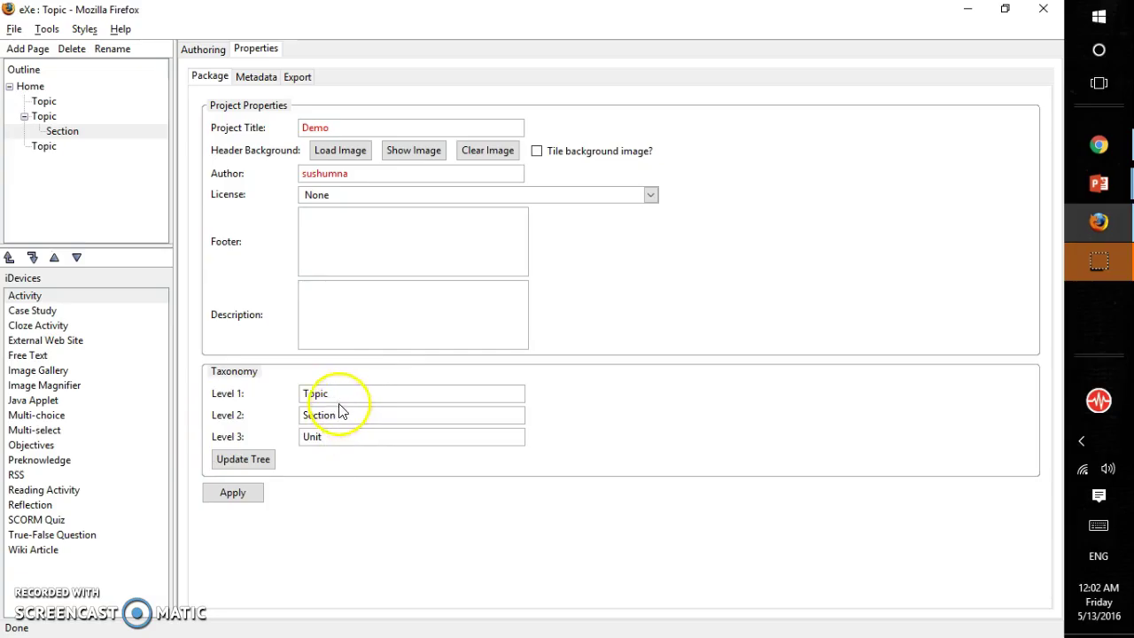
pyautogui.click(336, 393)
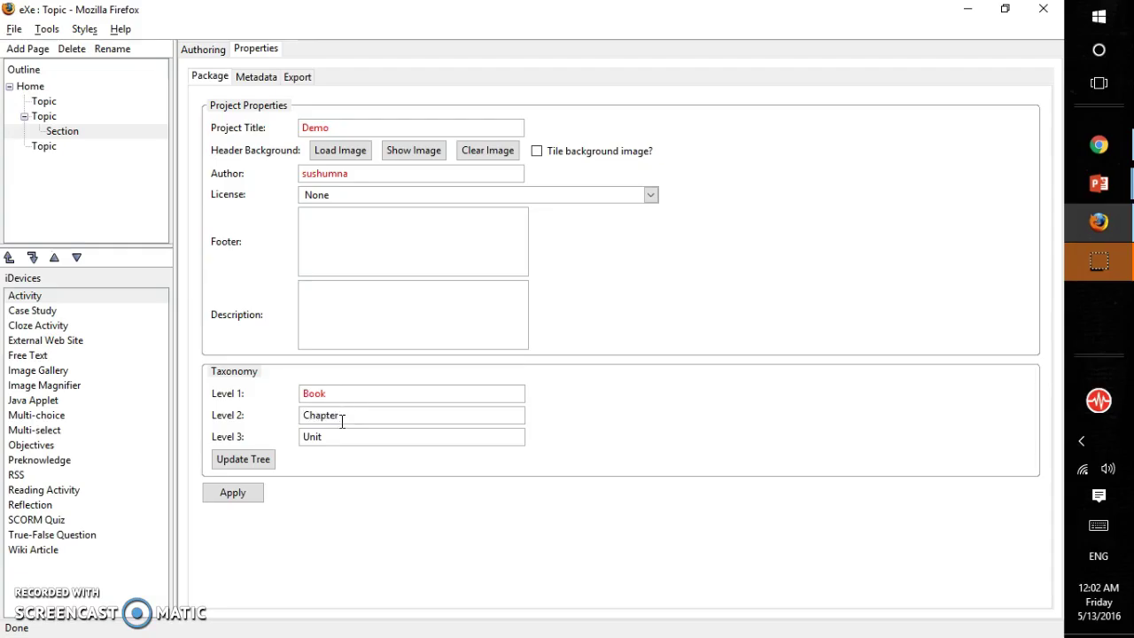
pyautogui.click(338, 436)
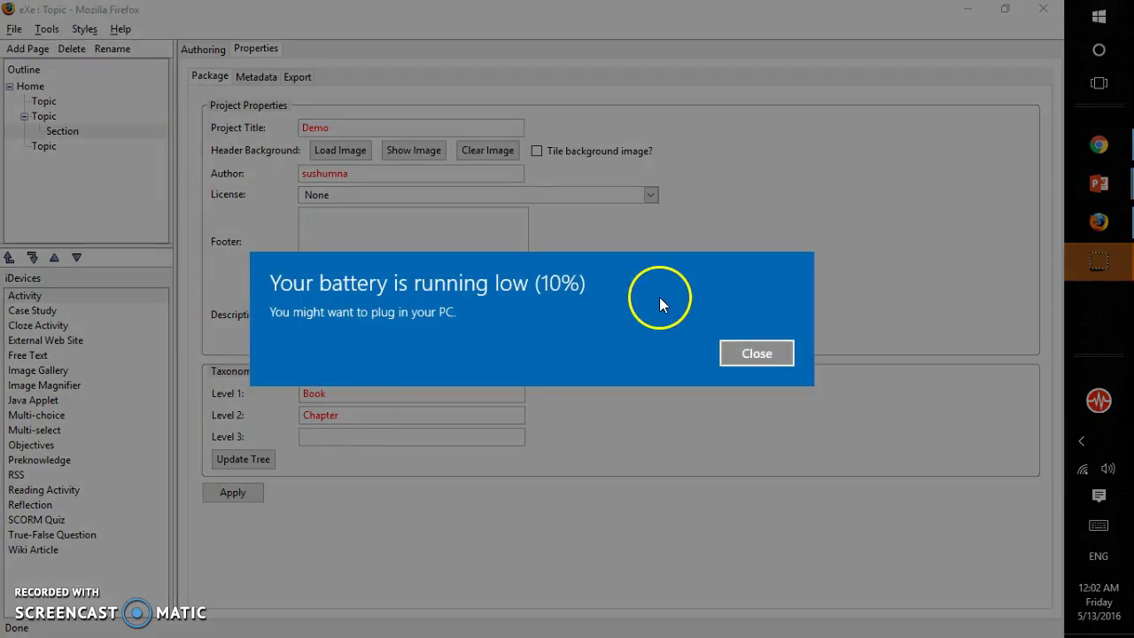
pyautogui.click(723, 350)
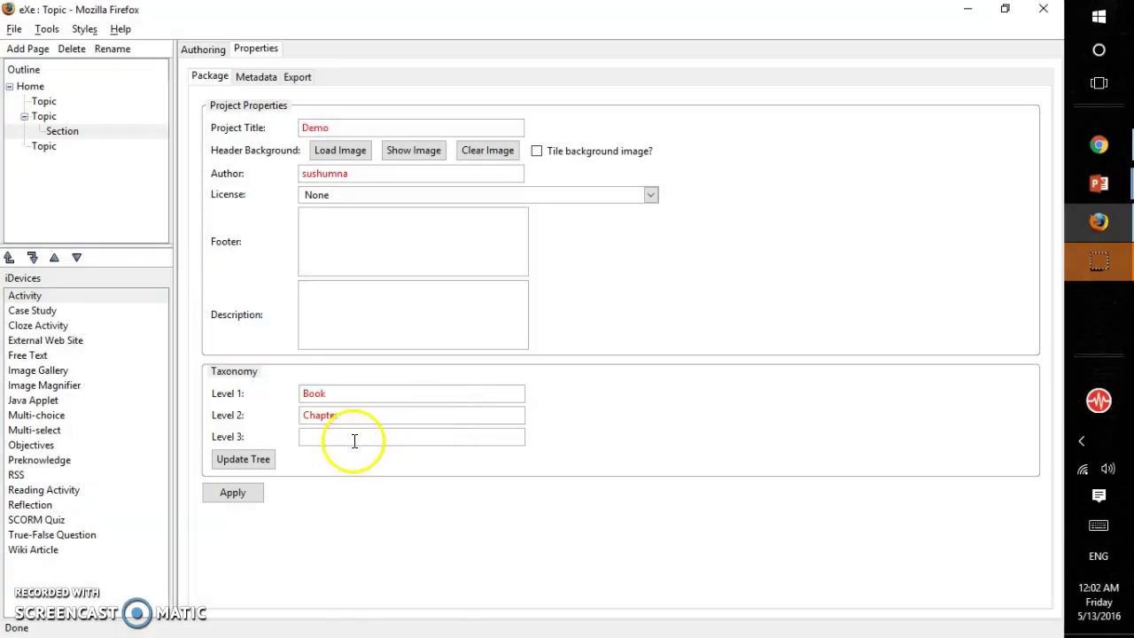
pyautogui.click(353, 440)
pyautogui.write('lesson')
pyautogui.click(254, 460)
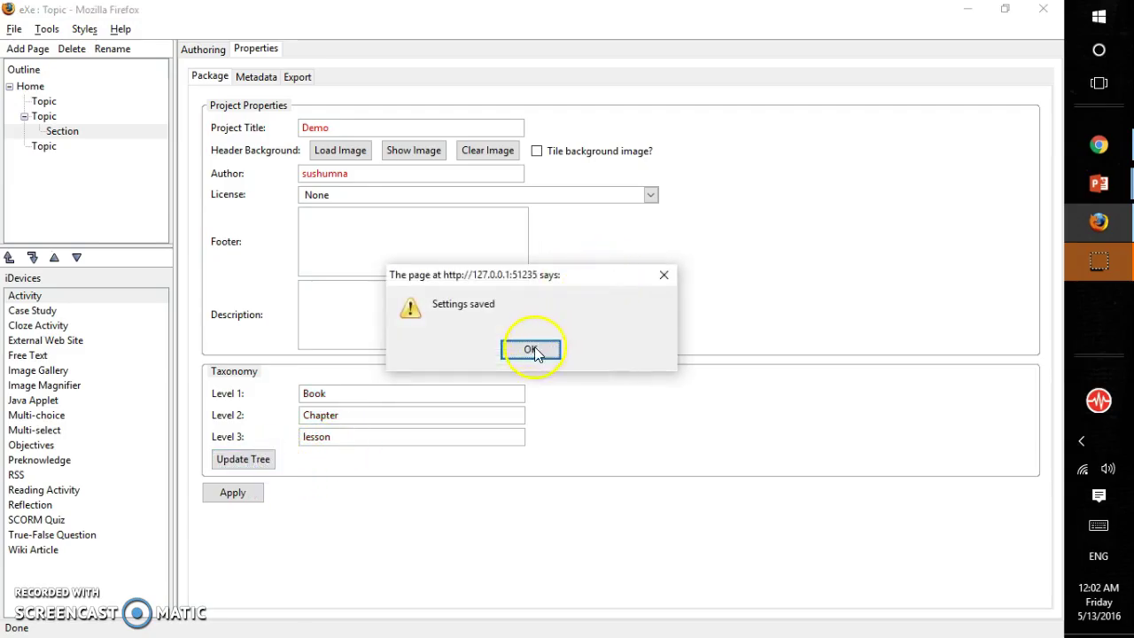
pyautogui.click(530, 349)
pyautogui.click(248, 498)
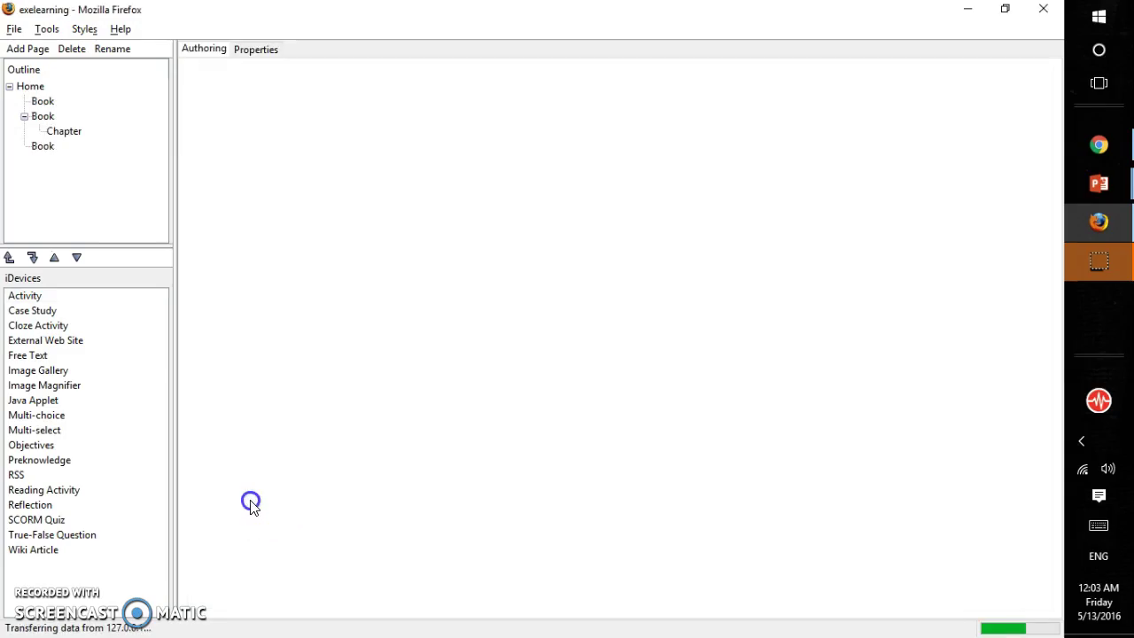
# Step: Demote the second Book node one level in the outline, and open the lesson and the last Book page
pyautogui.moveTo(60, 140); pyautogui.dragTo(46, 116)
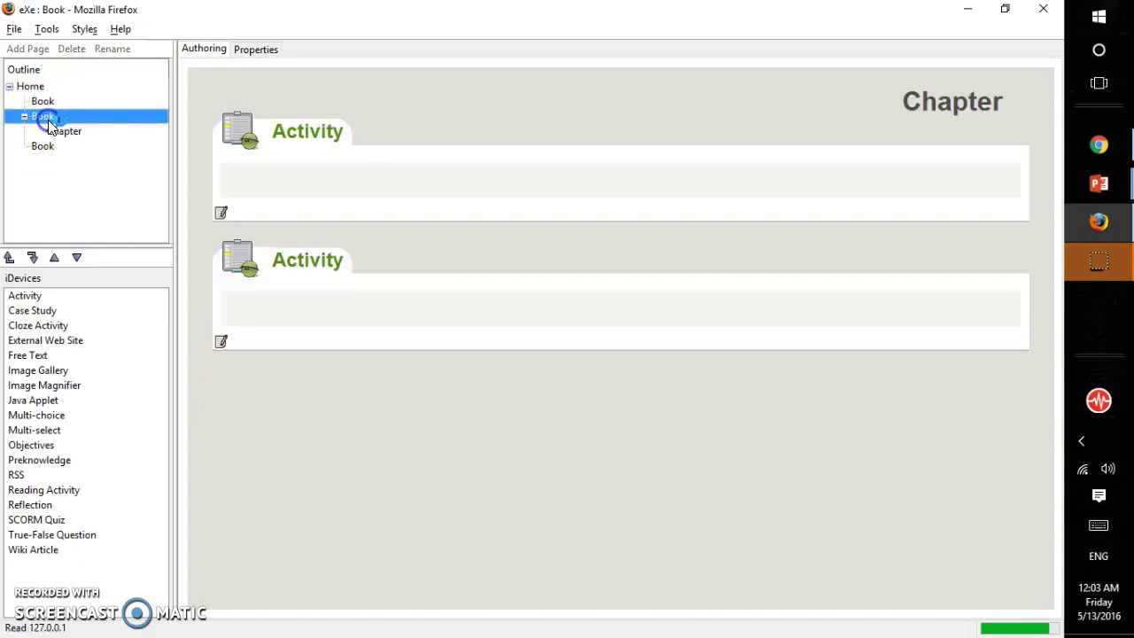
pyautogui.click(33, 257)
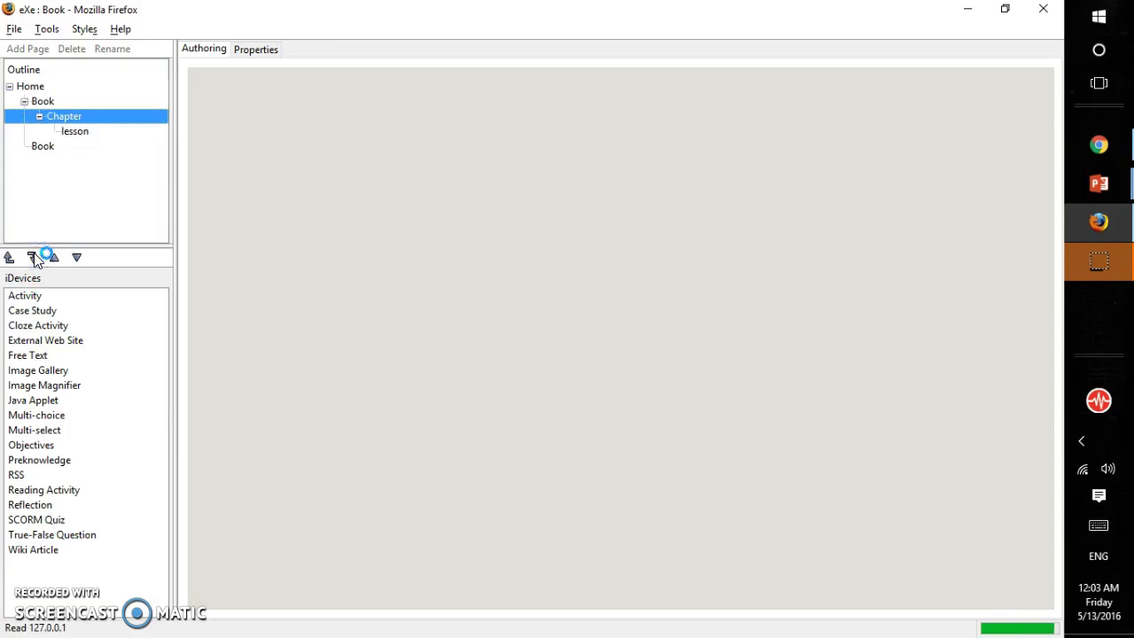
pyautogui.click(72, 132)
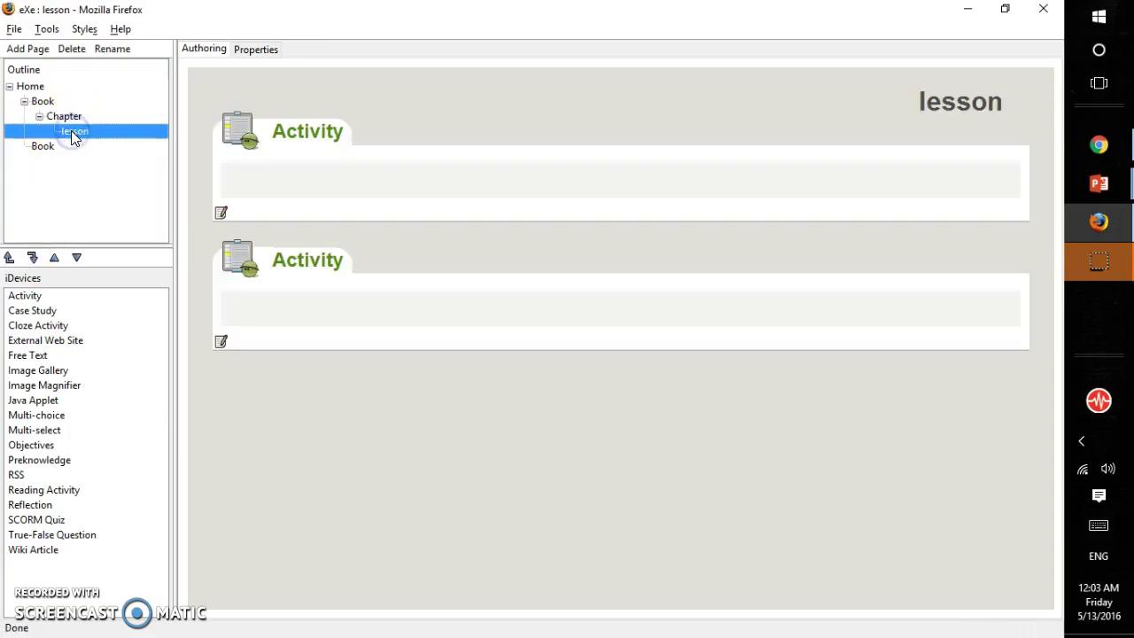
pyautogui.click(49, 149)
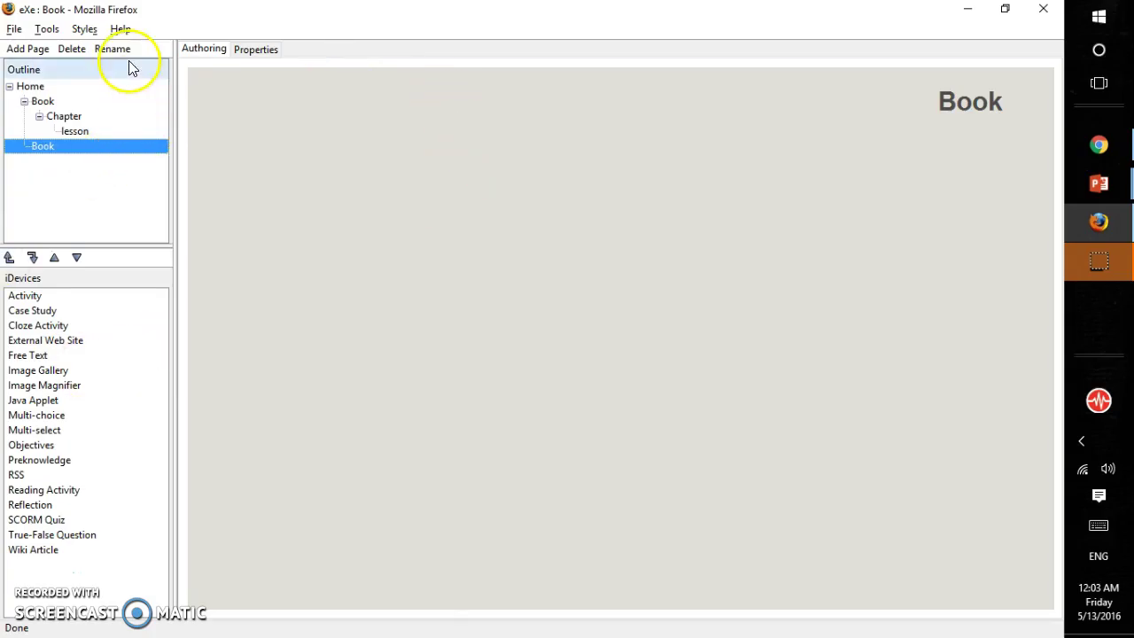
# Step: Examine the available export formats, including the web site variants, and the tools offered for the package
pyautogui.click(16, 30)
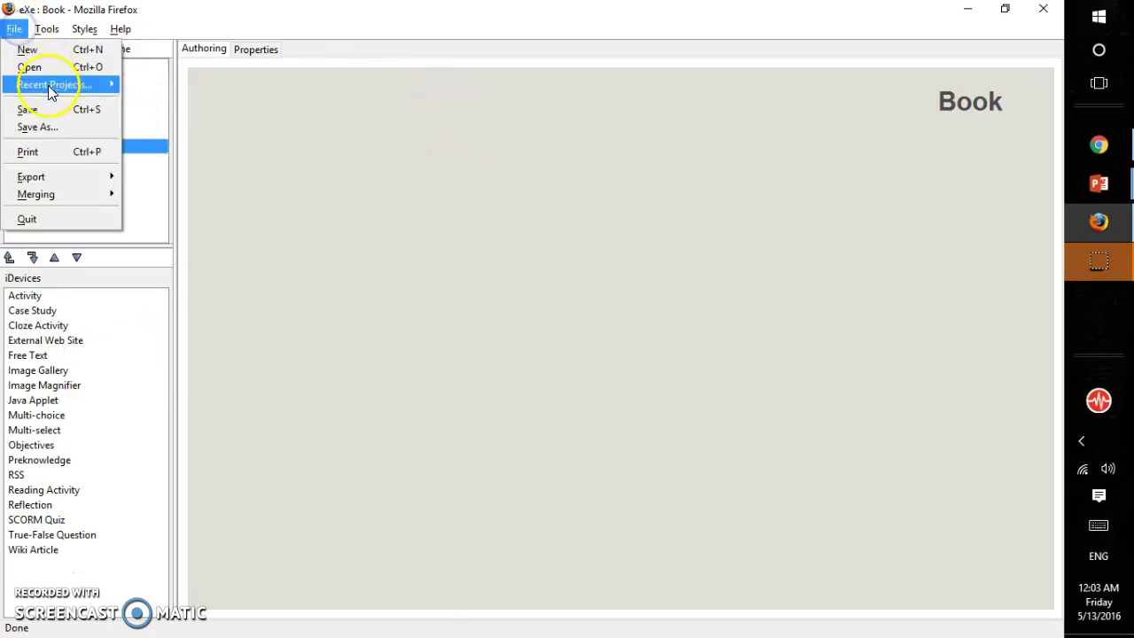
pyautogui.moveTo(54, 179)
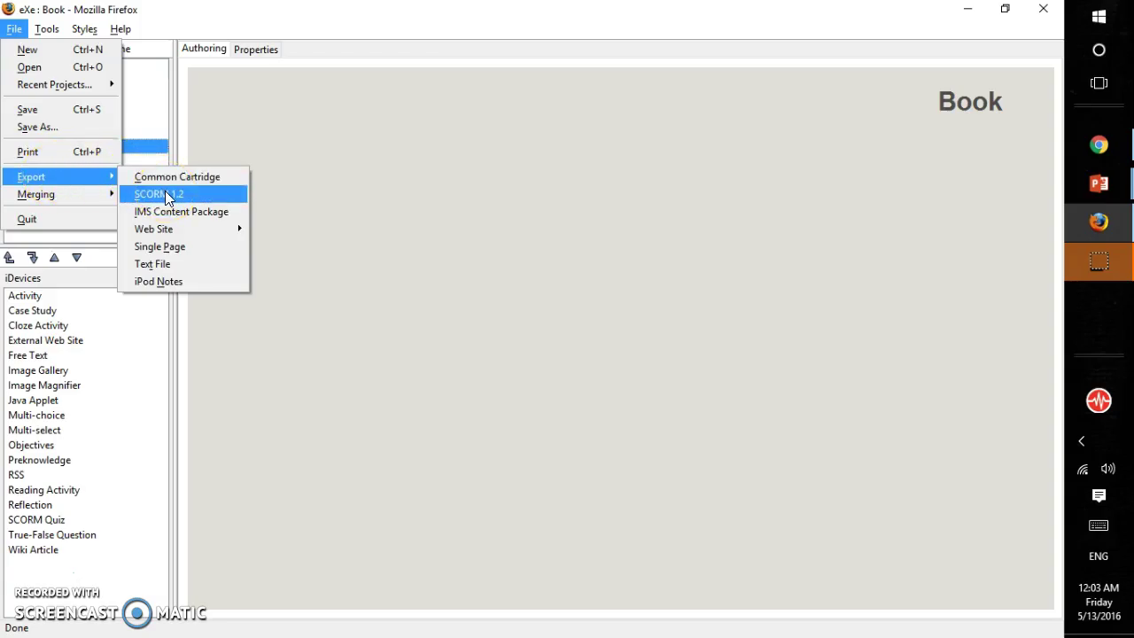
pyautogui.click(170, 228)
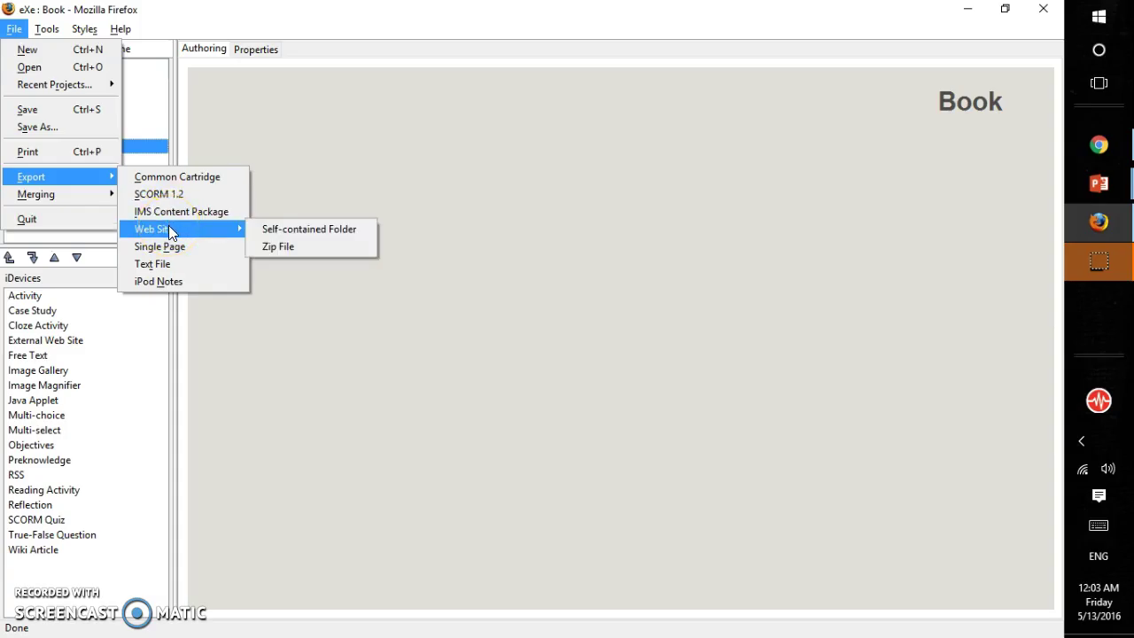
pyautogui.click(175, 232)
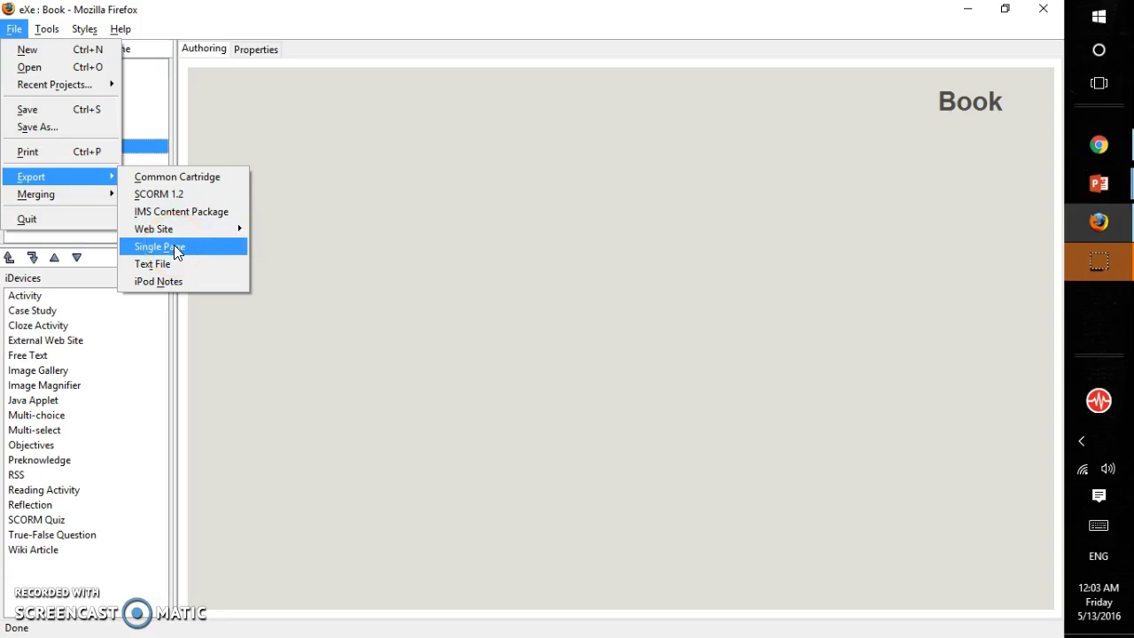
pyautogui.click(162, 283)
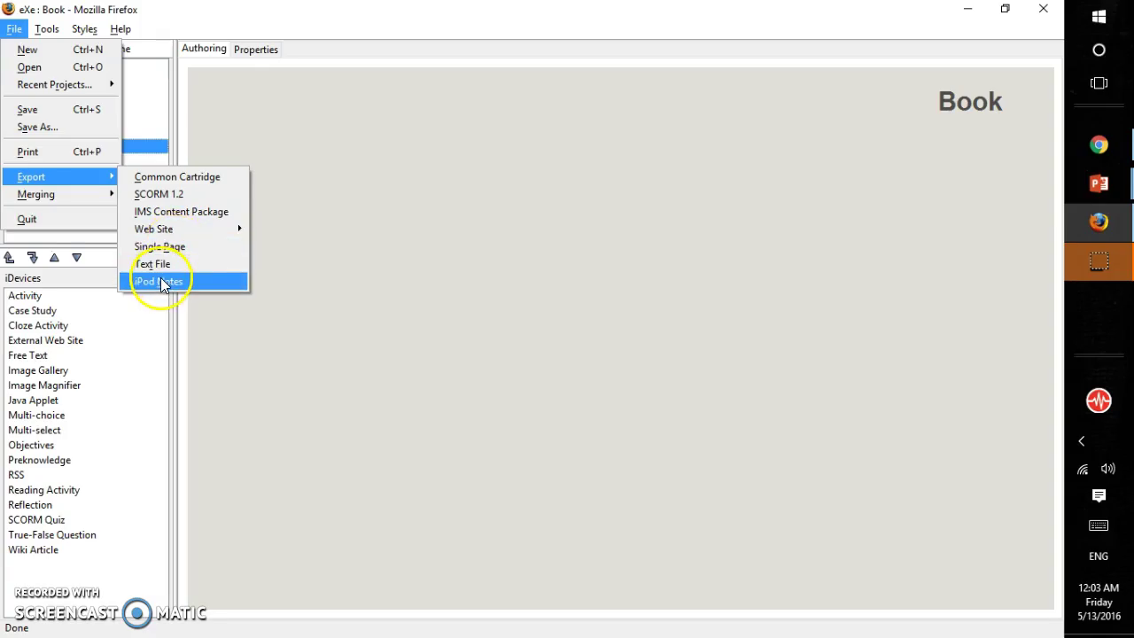
pyautogui.click(49, 29)
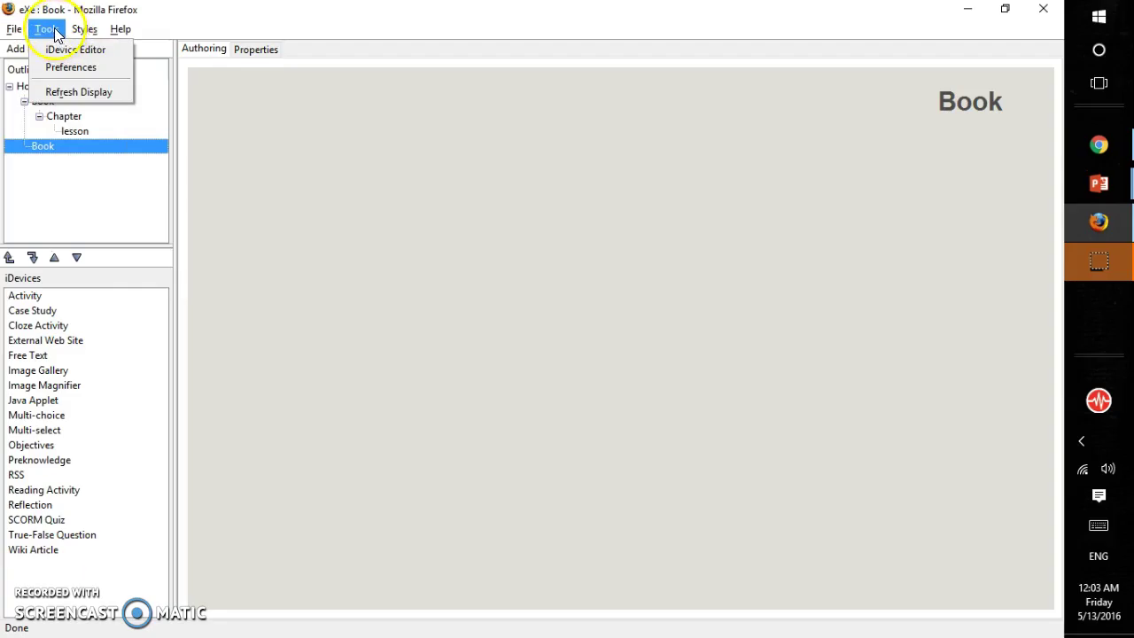
# Step: Try the Garden, Kahurangi, Silver and Slate styles on the package, and settle on Standardwhite
pyautogui.click(84, 29)
pyautogui.click(78, 30)
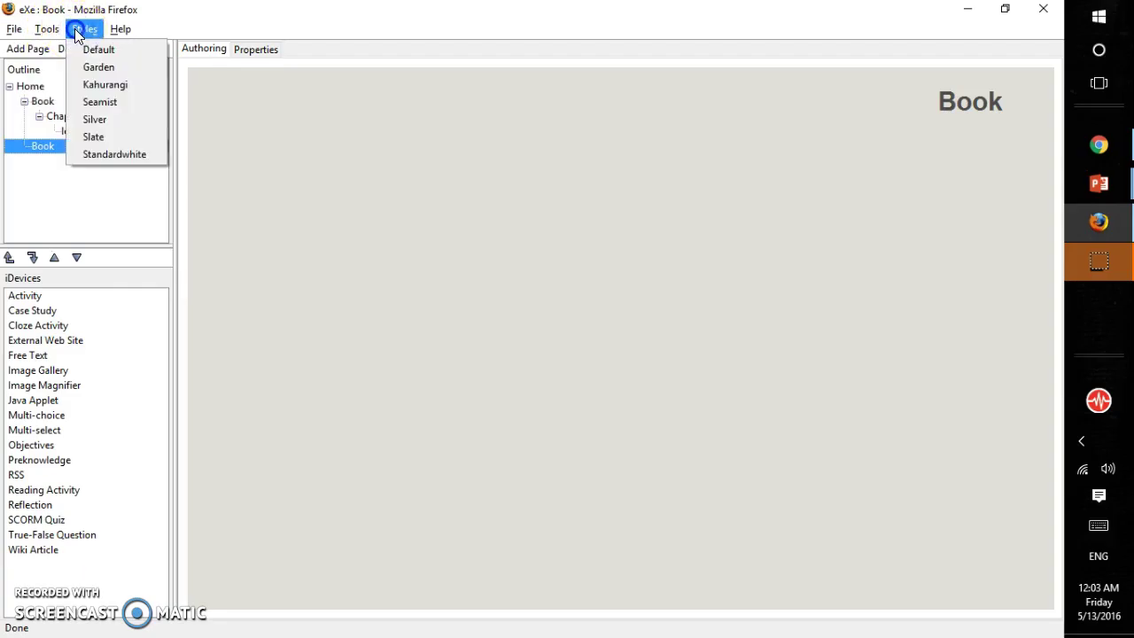
pyautogui.moveTo(165, 63); pyautogui.dragTo(112, 64)
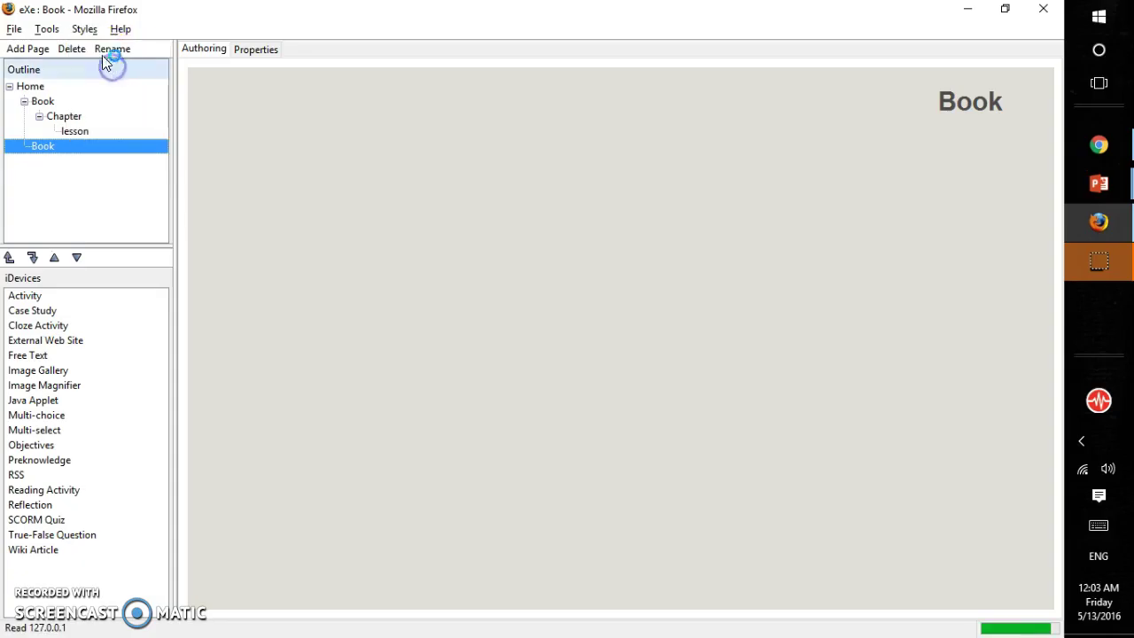
pyautogui.click(89, 29)
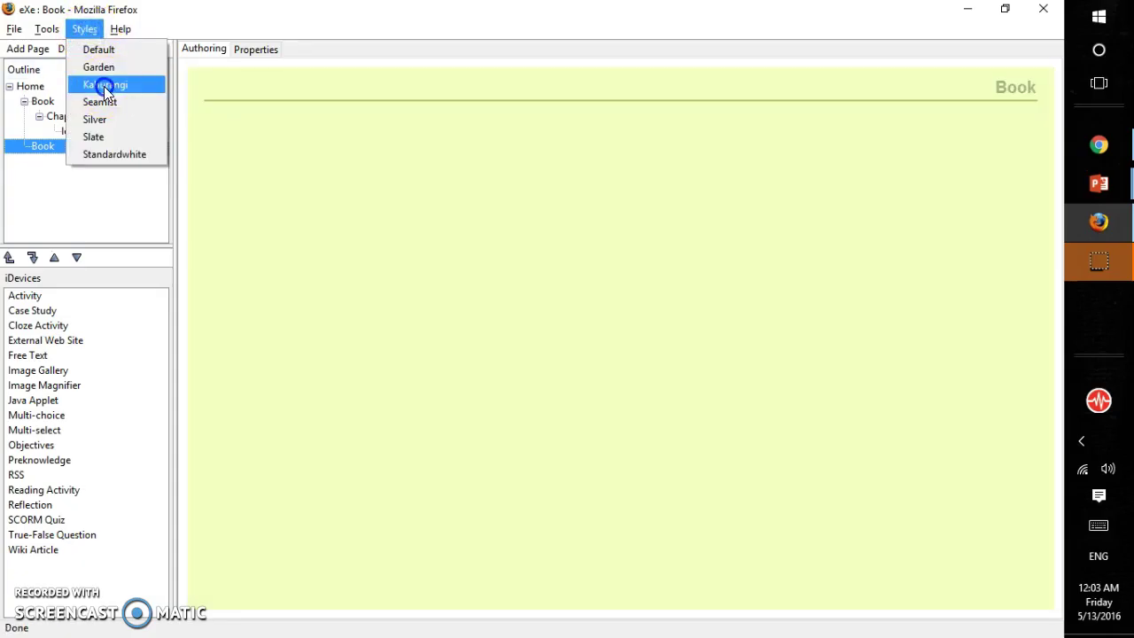
pyautogui.click(105, 84)
pyautogui.click(88, 29)
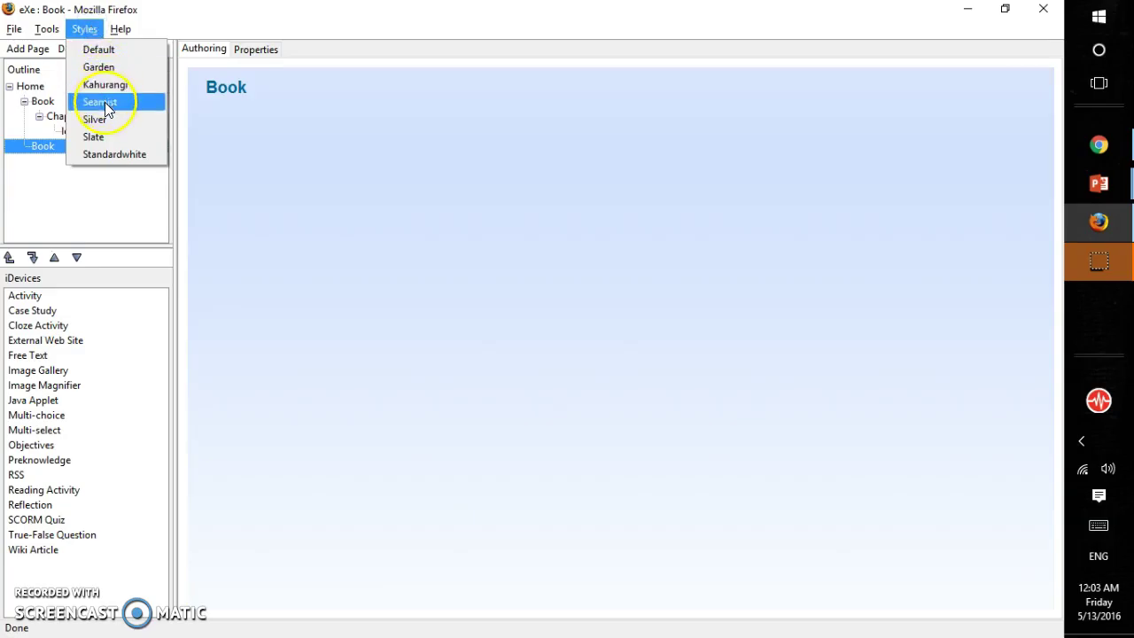
pyautogui.click(102, 119)
pyautogui.click(86, 34)
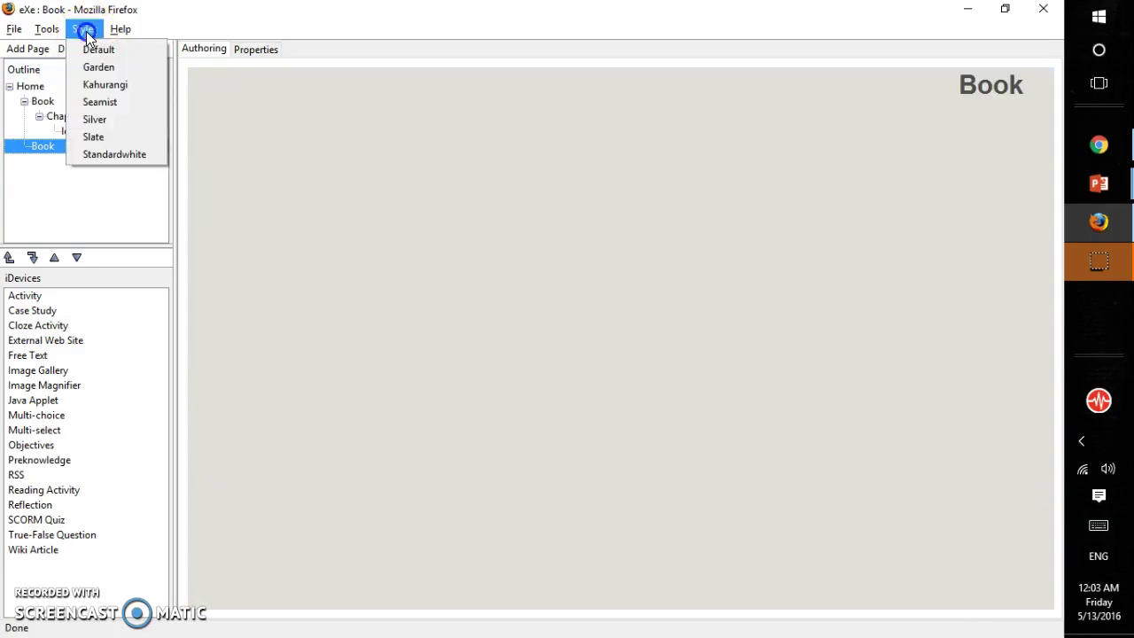
pyautogui.click(99, 135)
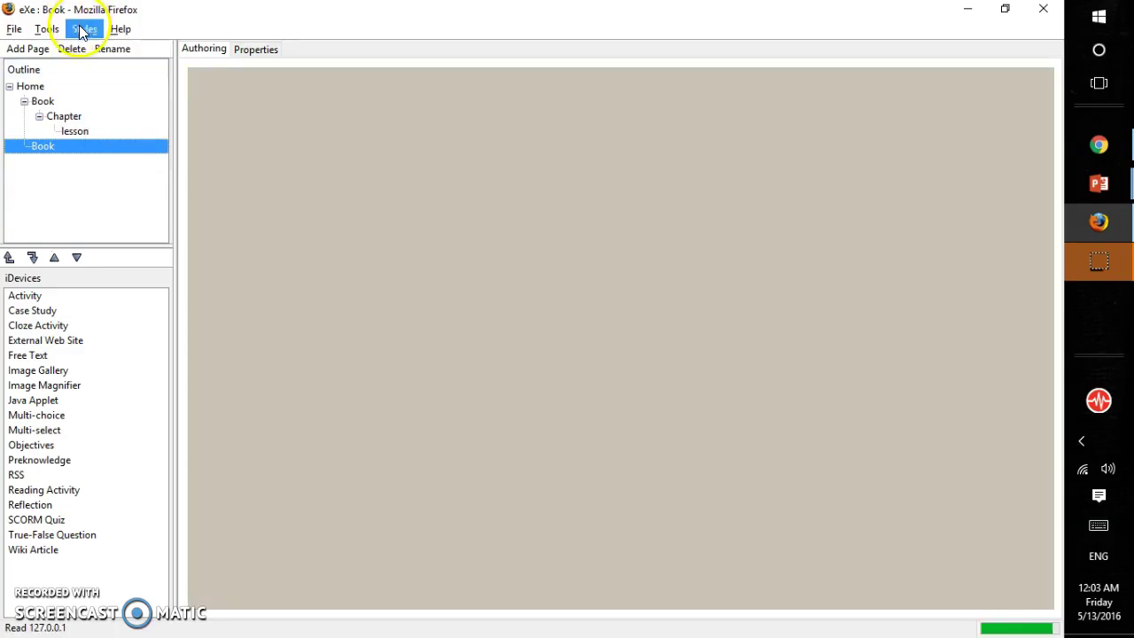
pyautogui.click(84, 29)
pyautogui.click(104, 154)
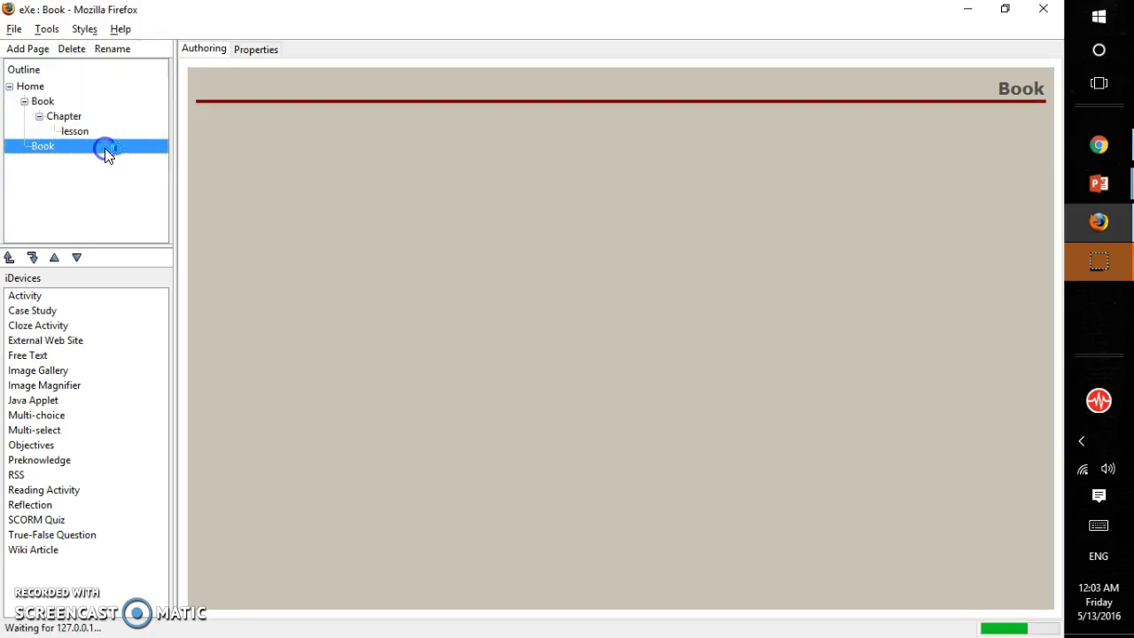
# Step: Examine the available help resources, and open the Home page from the outline
pyautogui.click(117, 32)
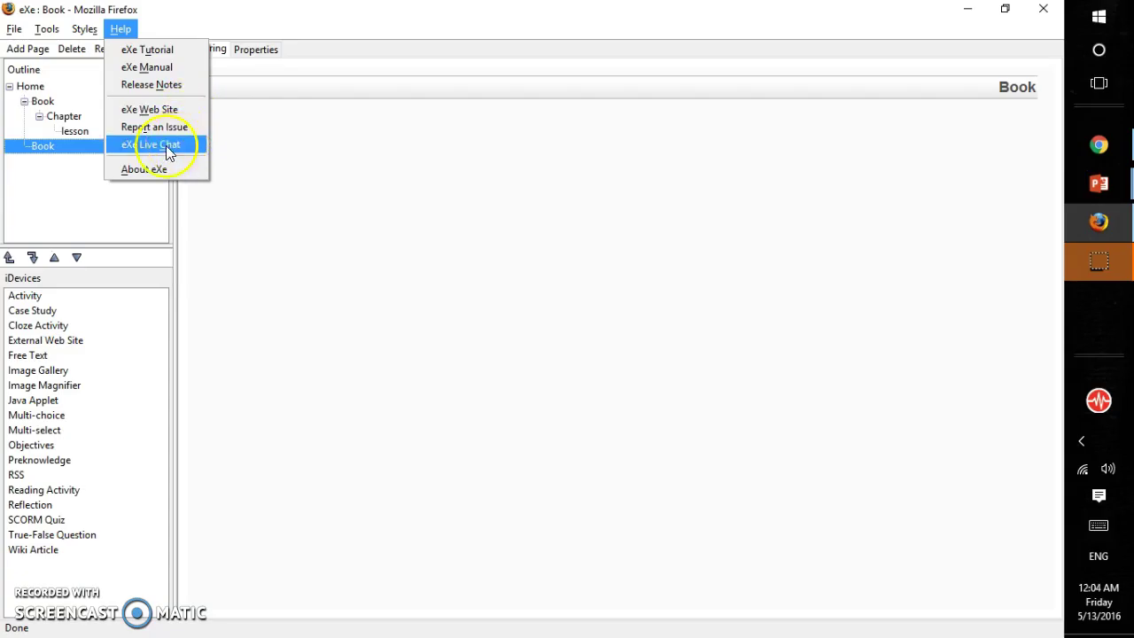
pyautogui.click(71, 227)
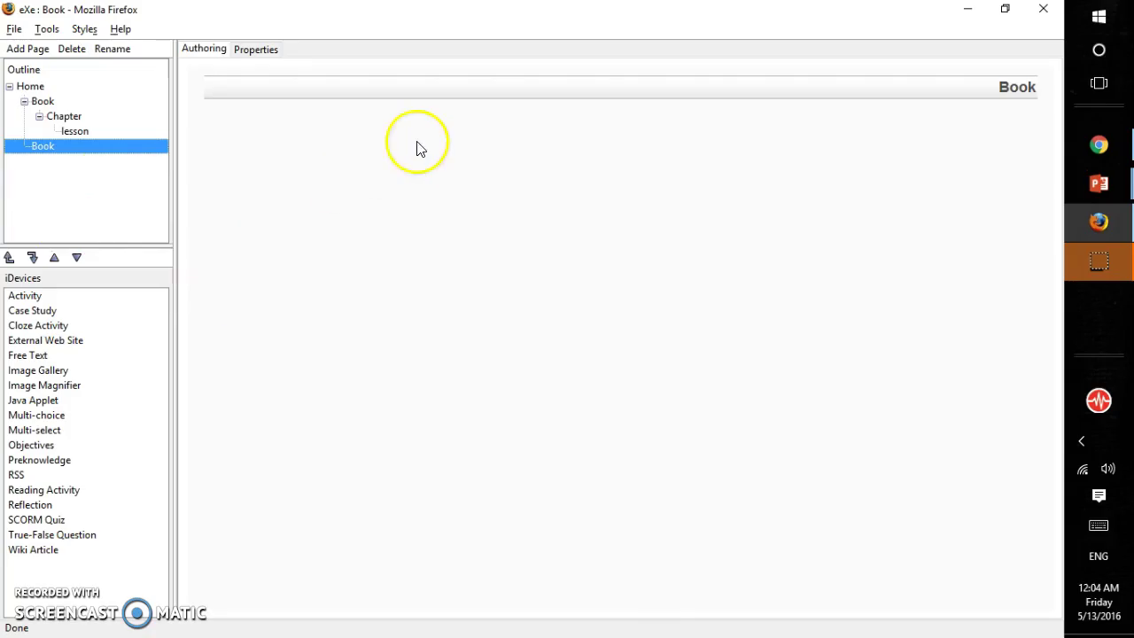
pyautogui.click(722, 297)
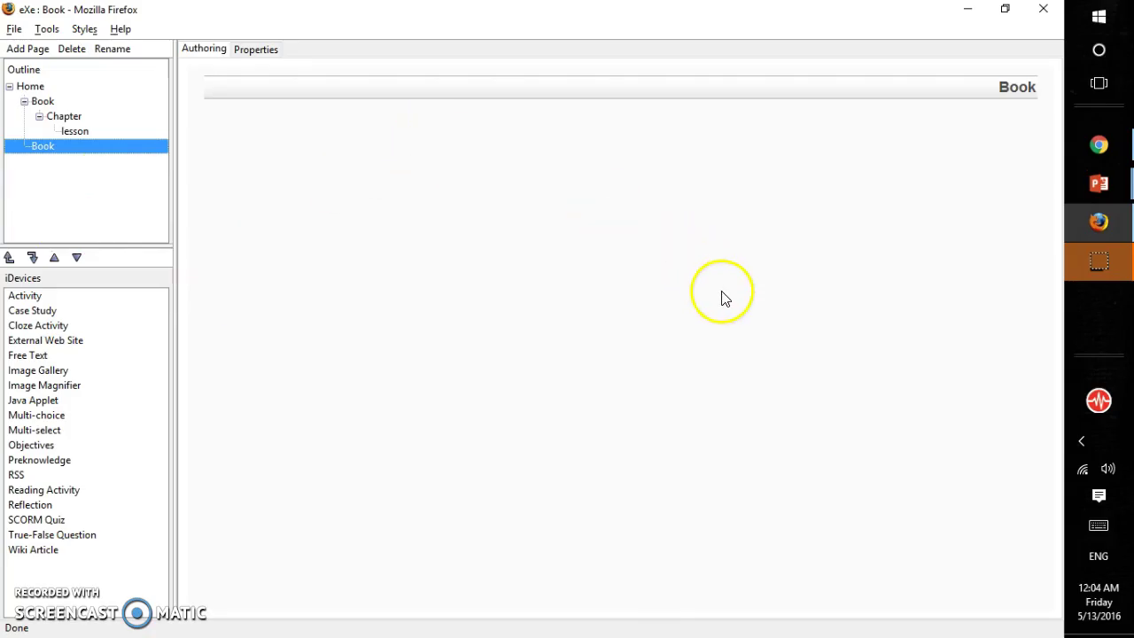
pyautogui.click(33, 88)
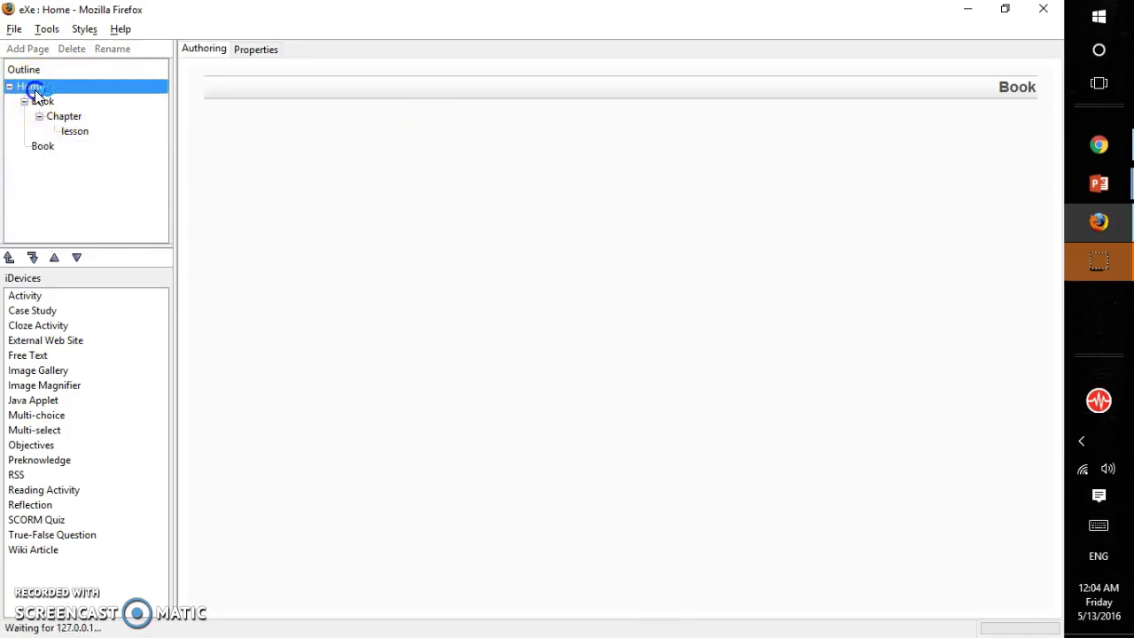